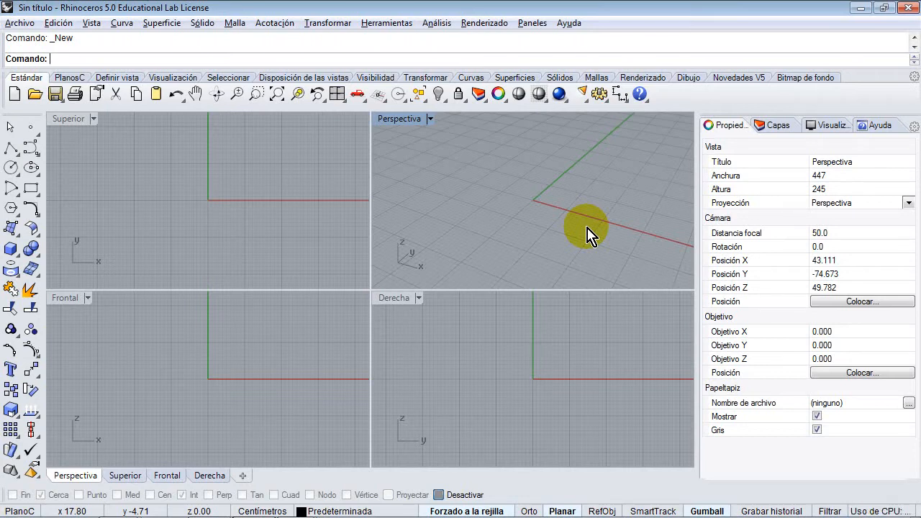
Step: Maximize the Perspective viewport and float the array (Matriz) tools as a separate toolbar over the viewport
double_click(400, 120)
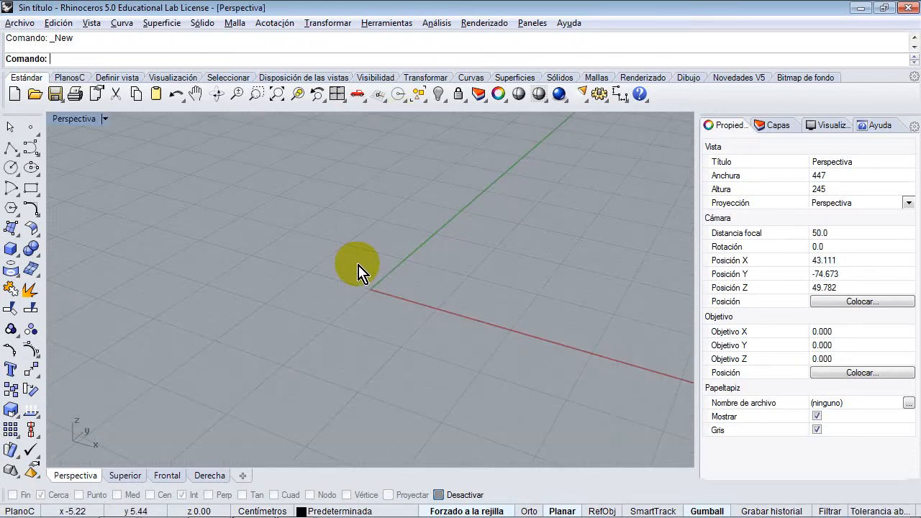
left_click(29, 372)
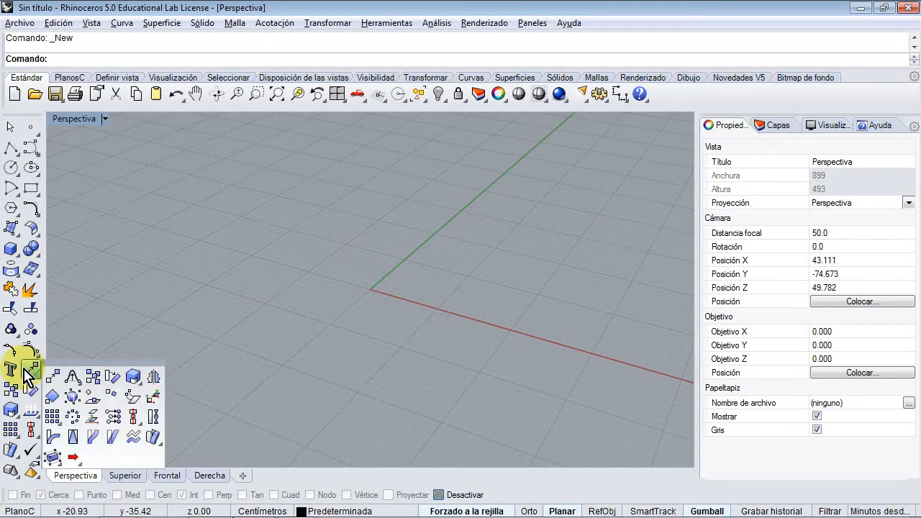
left_click(17, 426)
left_click_drag(17, 430, 97, 406)
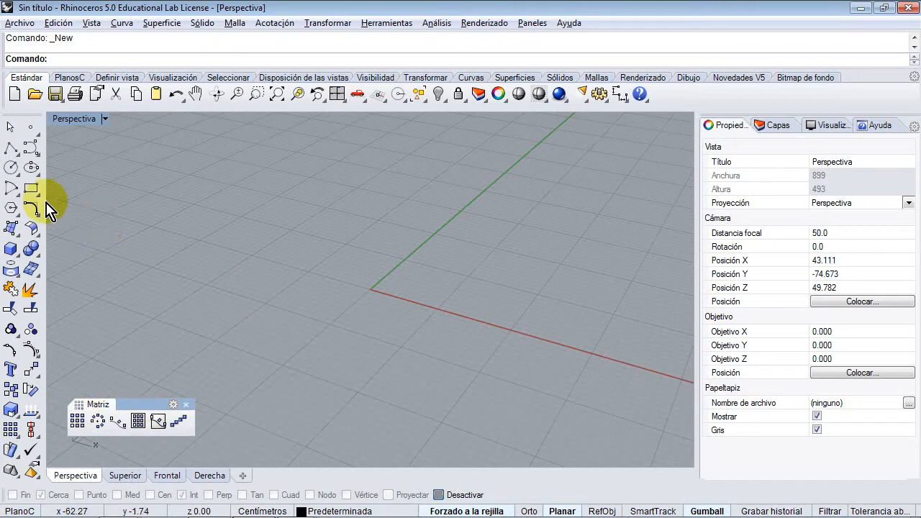
Step: Create a solid box with one base corner at the origin and a 10 by 10 cm base
right_click_drag(446, 247, 405, 260)
right_click_drag(440, 291, 345, 275, "shift")
scroll(334, 274, "up", 2)
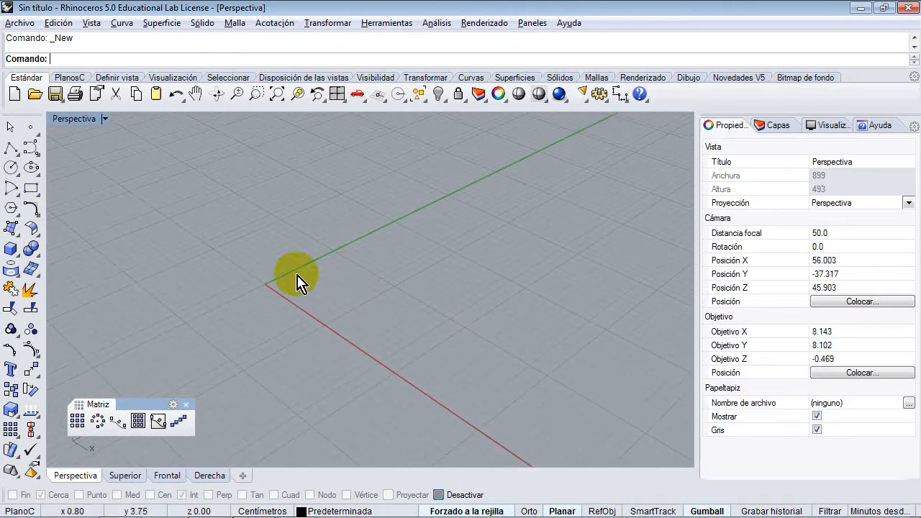
left_click(9, 248)
left_click(265, 285)
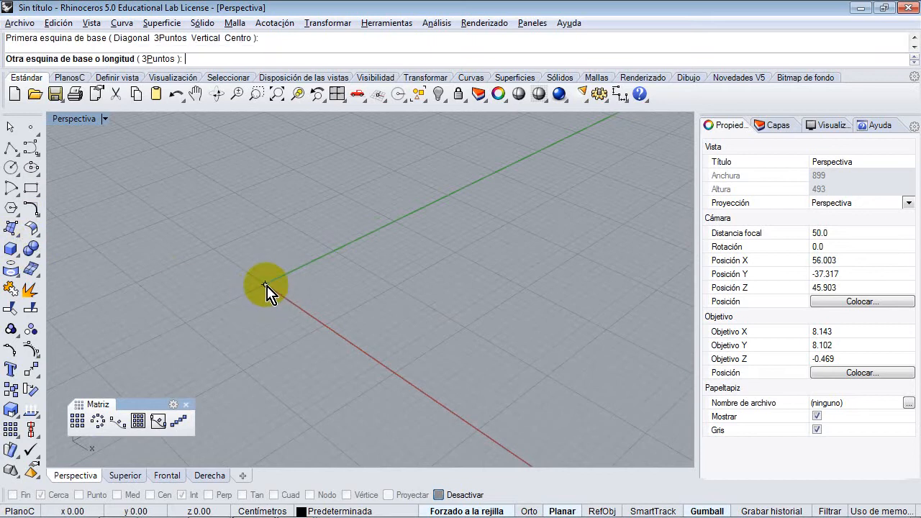
left_click(394, 286)
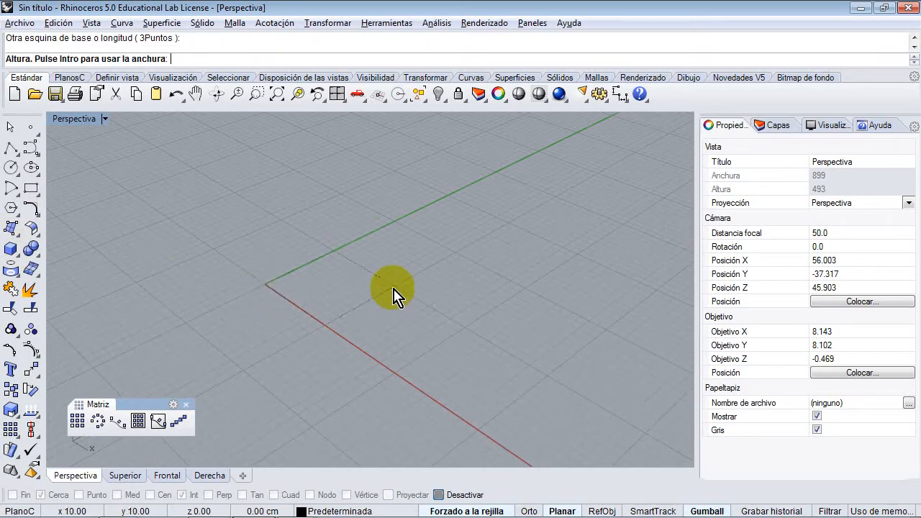
left_click(380, 216)
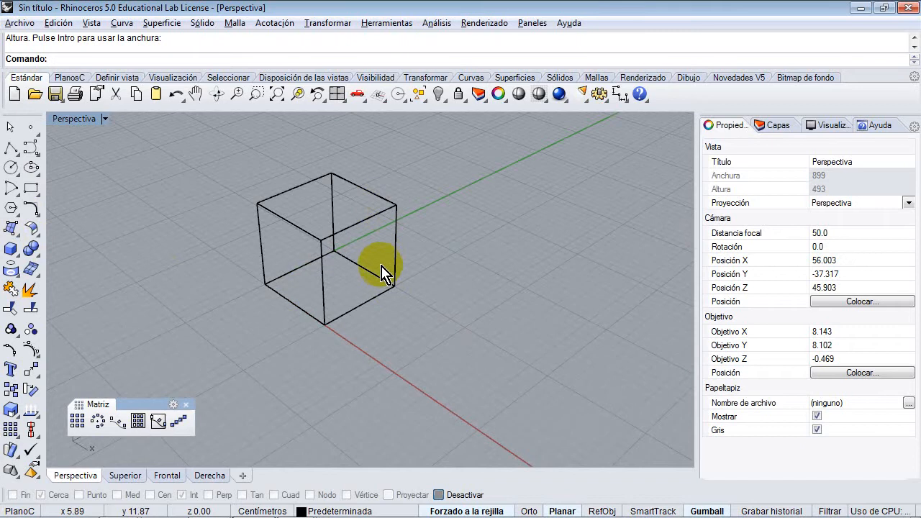
Step: Set the Perspective viewport's display mode to Semitransparente
right_click_drag(384, 261, 358, 266, "shift")
left_click(106, 120)
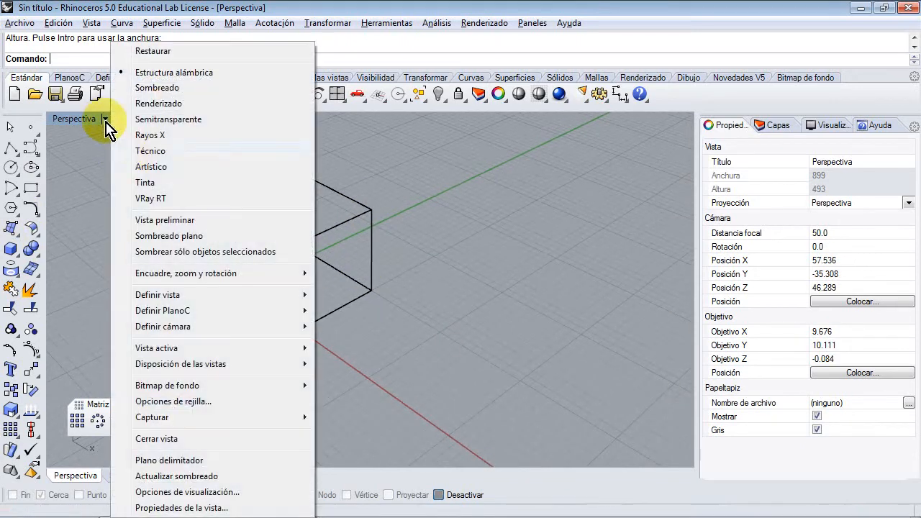
left_click(154, 120)
scroll(303, 292, "down", 2)
right_click_drag(347, 282, 288, 344, "shift")
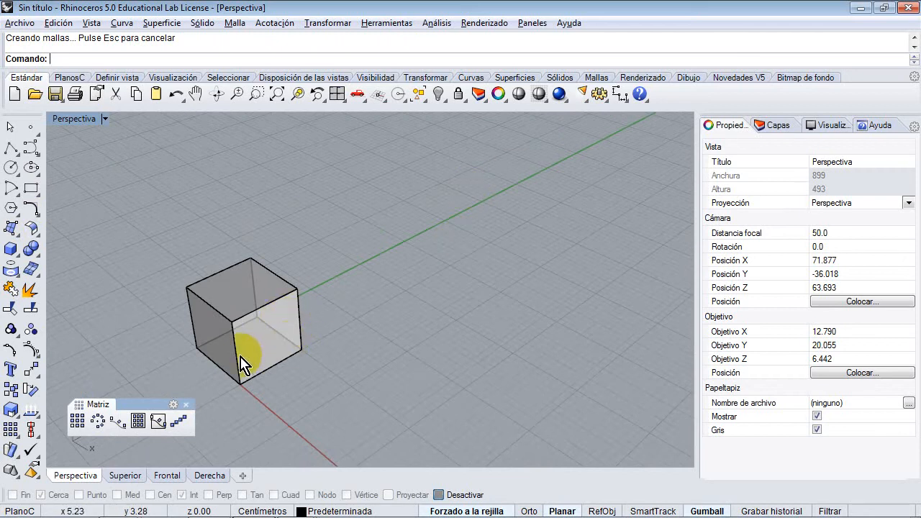
mouse_move(297, 279)
right_mouse_down()
mouse_move(289, 270)
mouse_move(290, 280)
right_mouse_up()
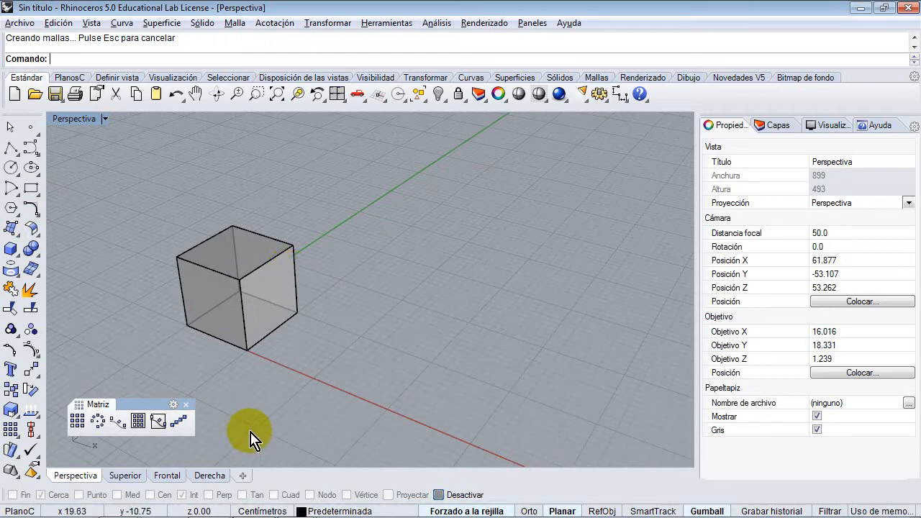
Step: Start a rectangular array of the box with 5 items in X and 1 each in Y and Z
left_click(77, 422)
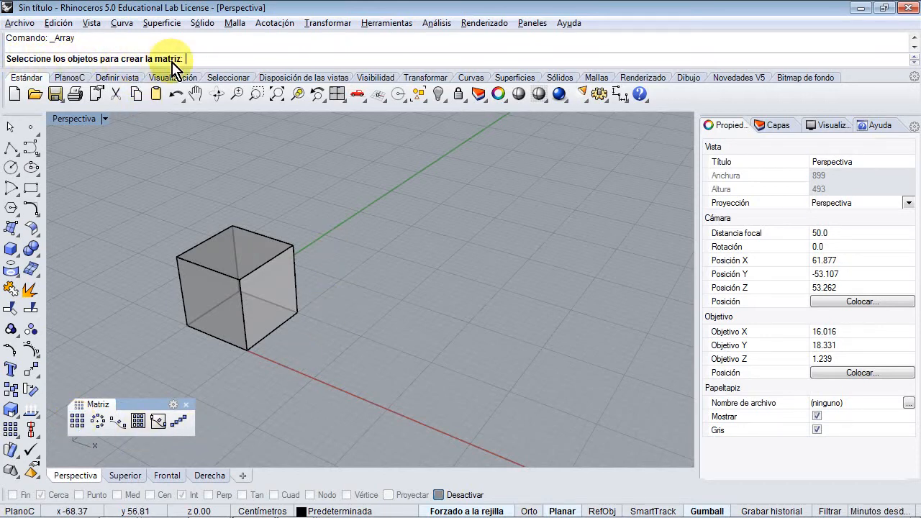
left_click(263, 298)
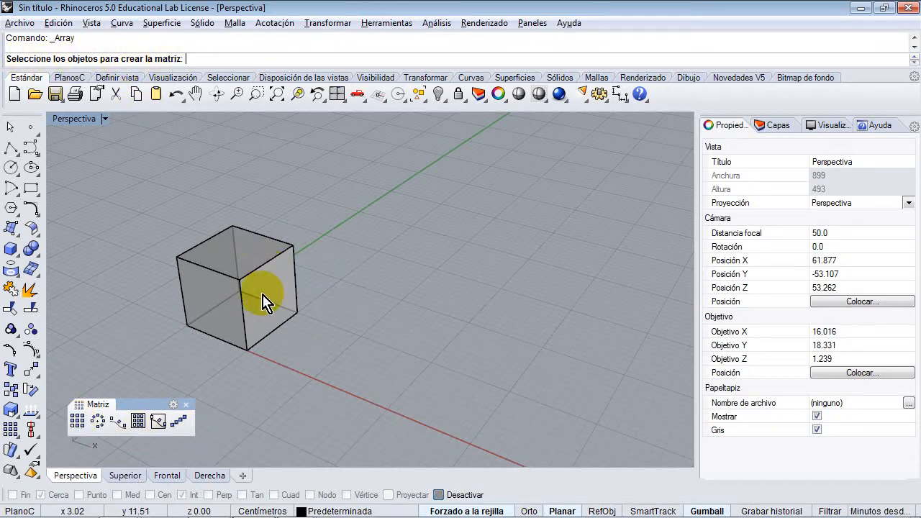
right_click(295, 371)
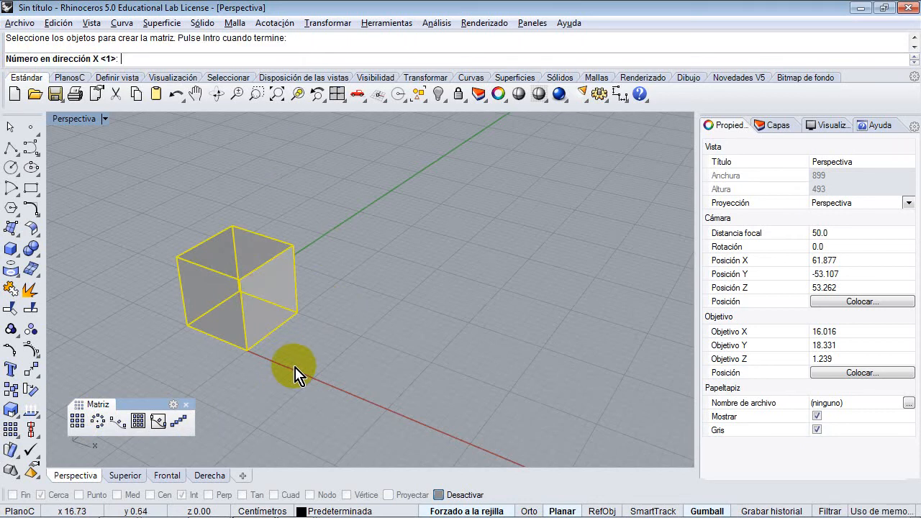
right_click_drag(320, 324, 284, 316)
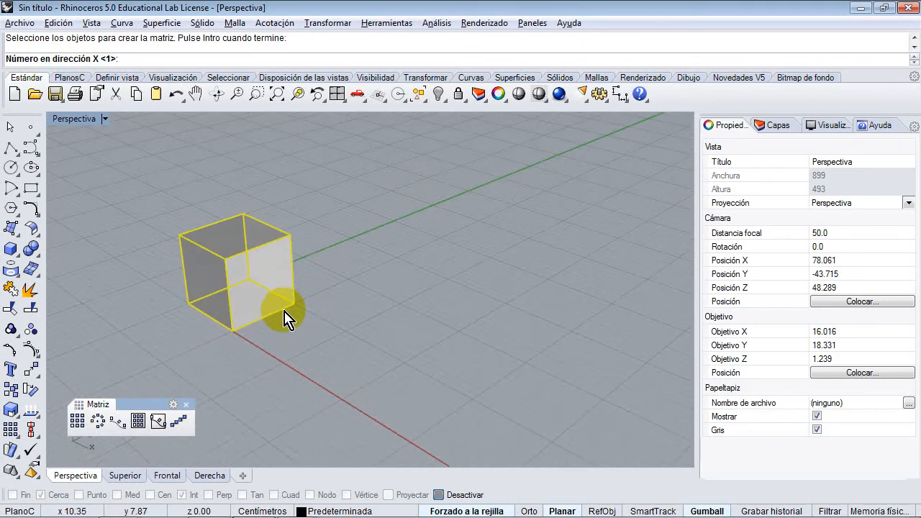
scroll(283, 314, "down", 2)
scroll(298, 324, "down", 2)
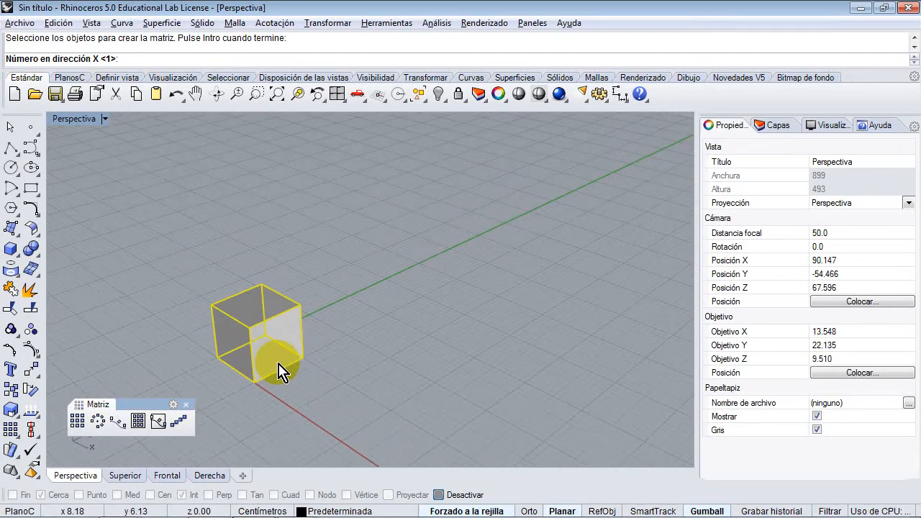
right_click_drag(277, 370, 263, 271)
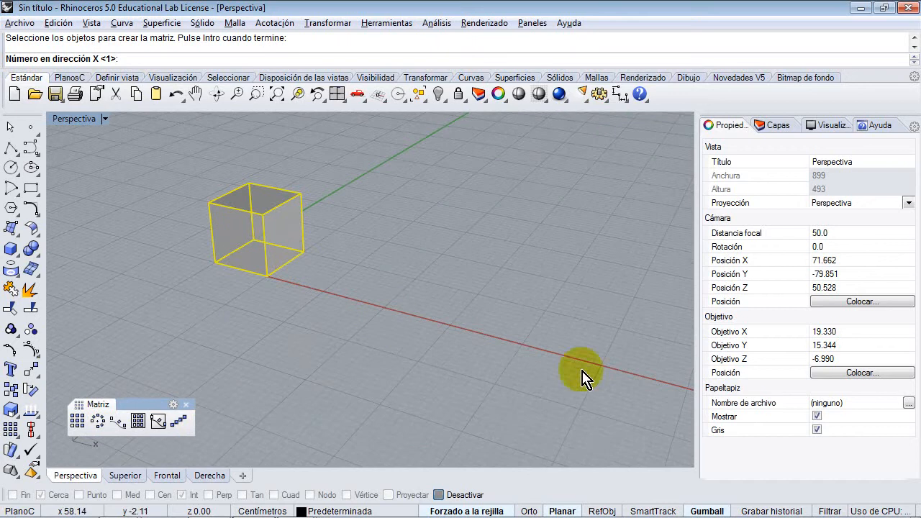
right_click_drag(438, 322, 420, 375, "shift")
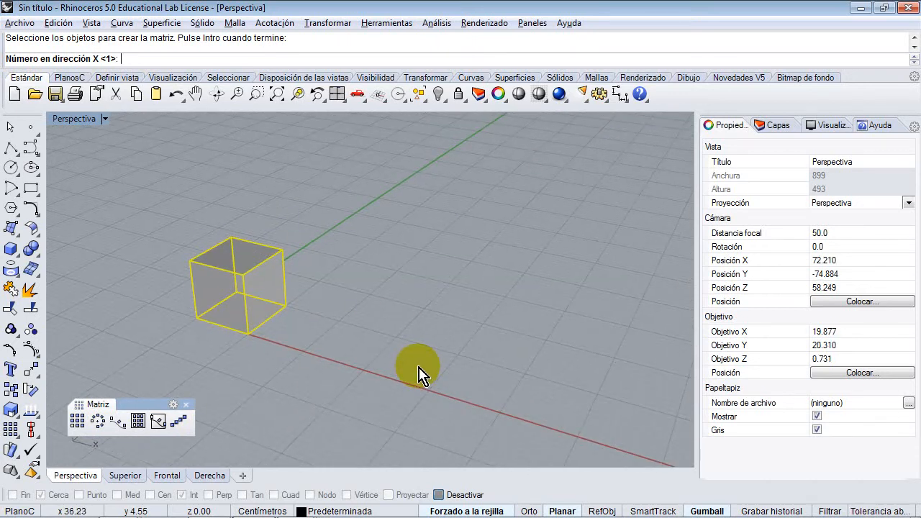
type("5")
key("Return")
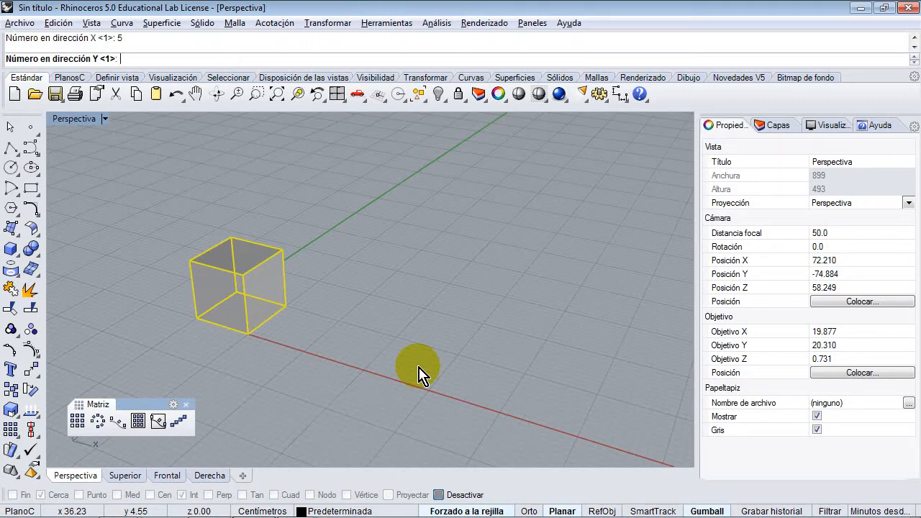
key("Return")
key("Return")
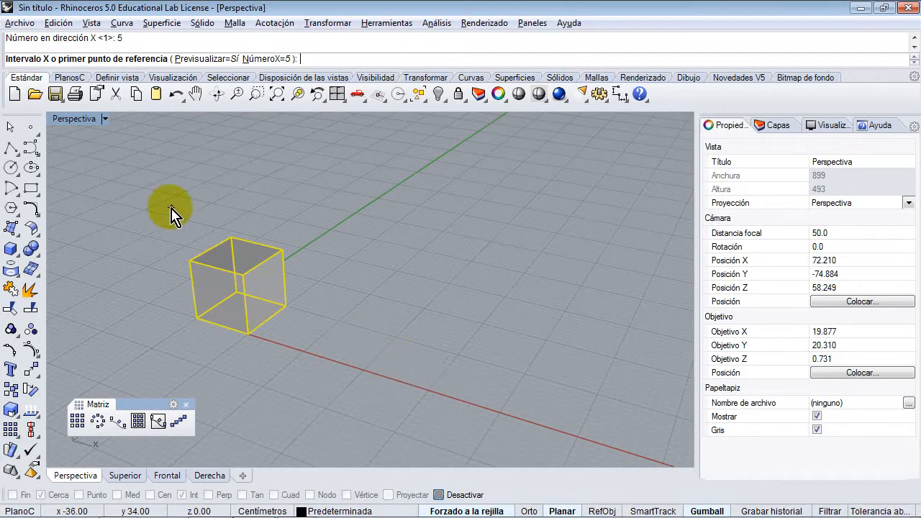
Step: Set the array's X spacing to 20 cm, check the preview from several angles and accept the array
right_click_drag(173, 222, 205, 214)
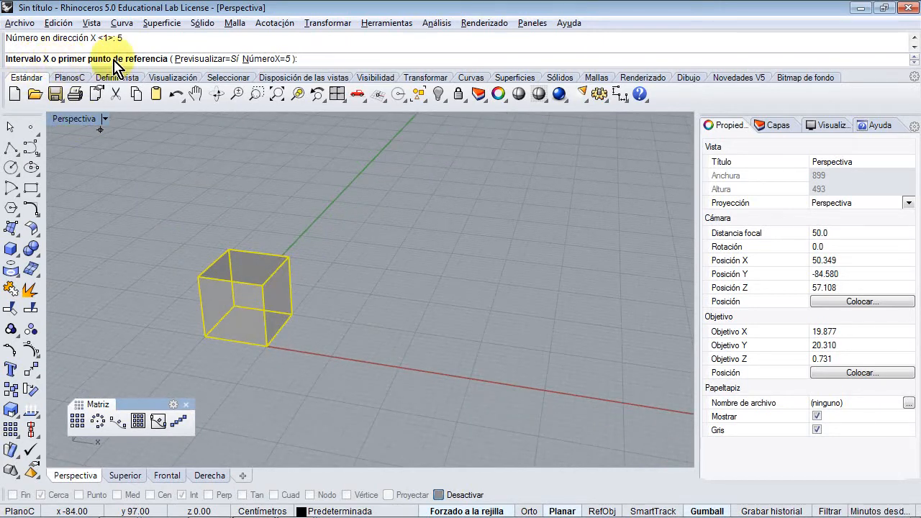
scroll(229, 282, "up", 4)
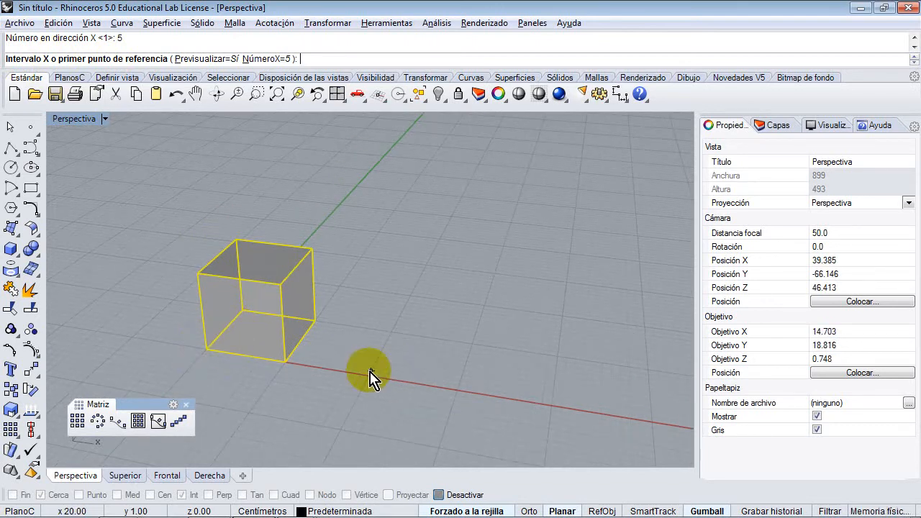
scroll(246, 319, "up", 3)
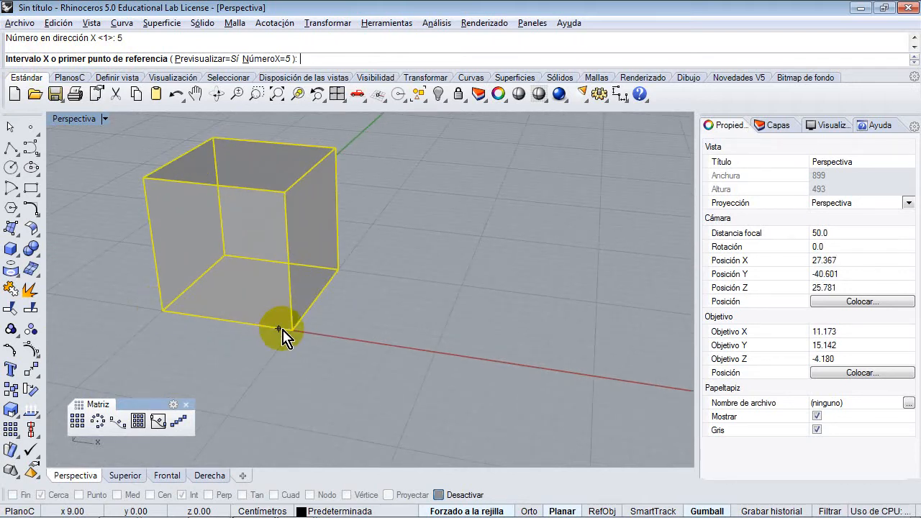
scroll(284, 345, "down", 2)
right_click_drag(283, 352, 257, 359, "shift")
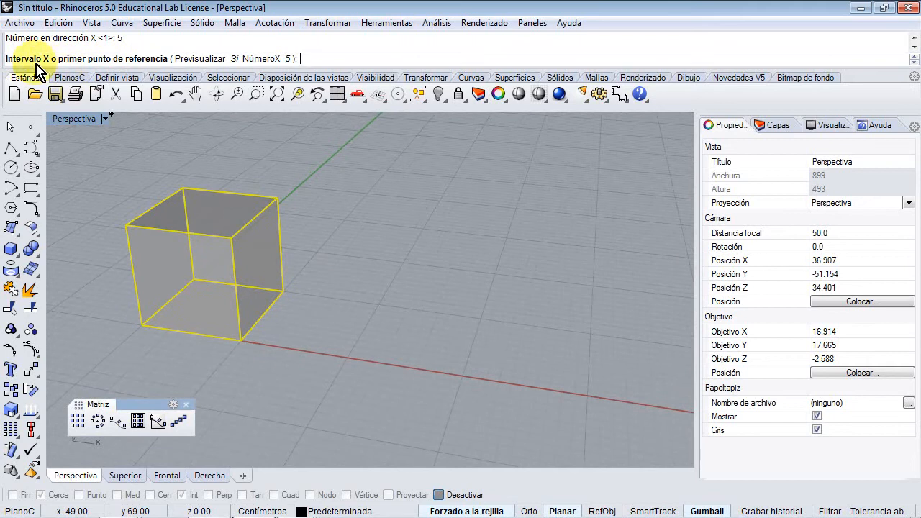
type("20")
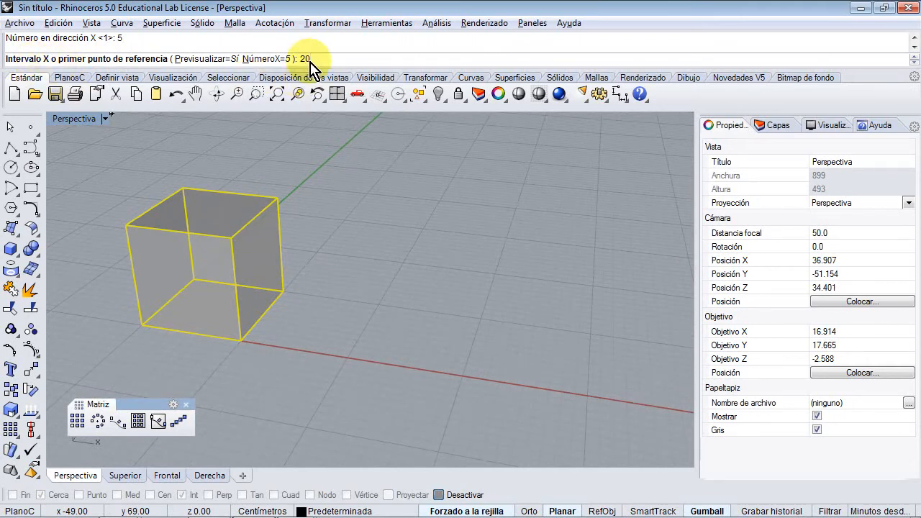
key("Return")
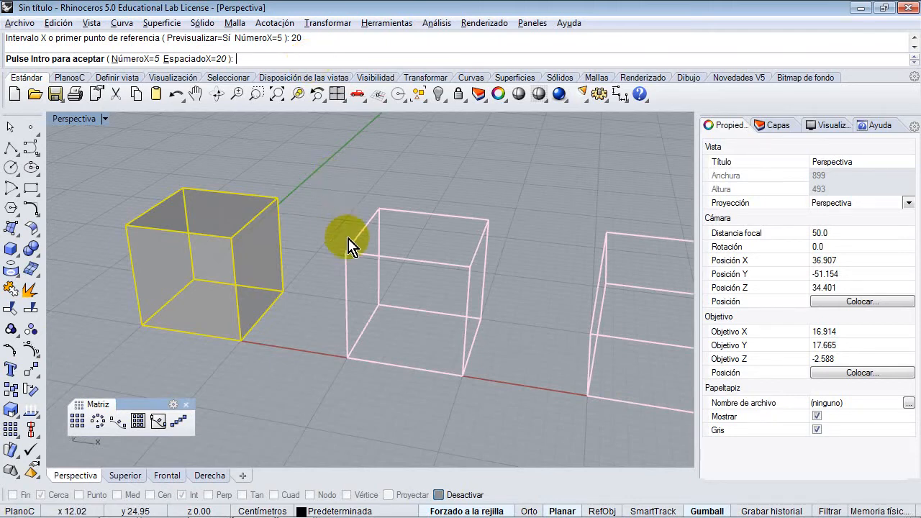
scroll(338, 244, "down", 6)
scroll(282, 295, "down", 3)
scroll(308, 309, "up", 5)
scroll(315, 315, "down", 2)
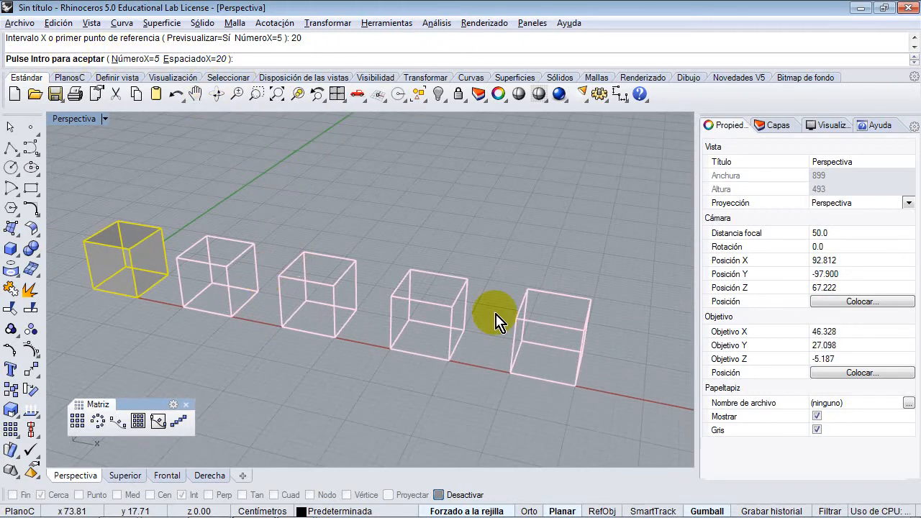
right_click_drag(384, 315, 269, 260)
right_click_drag(220, 267, 304, 292)
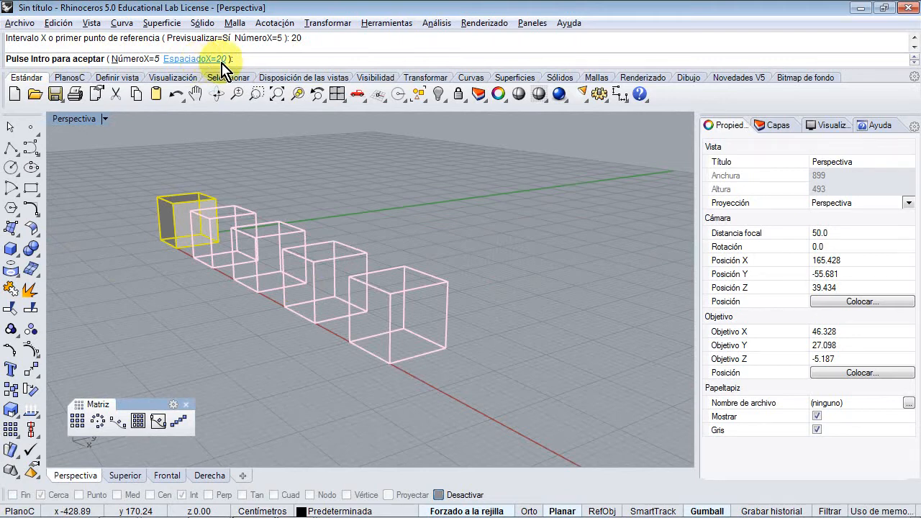
key("Return")
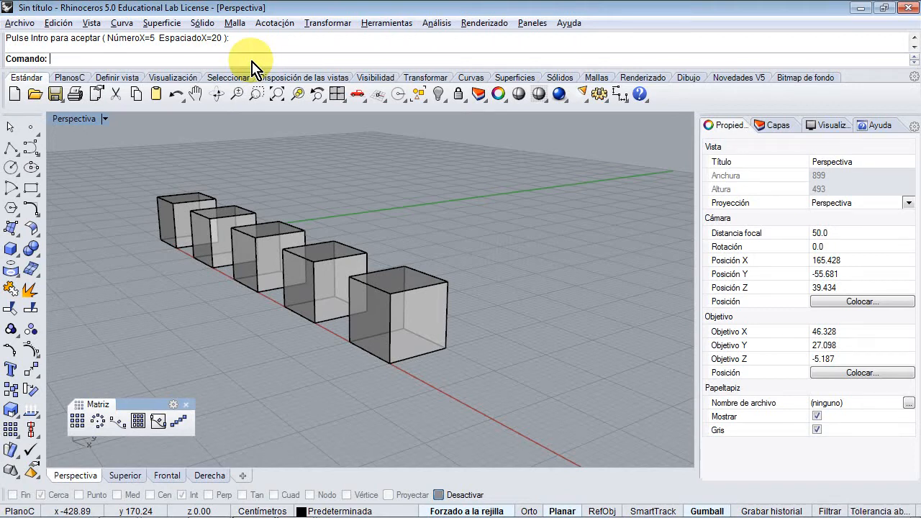
Step: Select the arrayed boxes one by one to check them as separate objects, and undo the array
right_click_drag(208, 178, 264, 211)
left_click(153, 231)
left_click(286, 277)
left_click(395, 301)
left_click(491, 321)
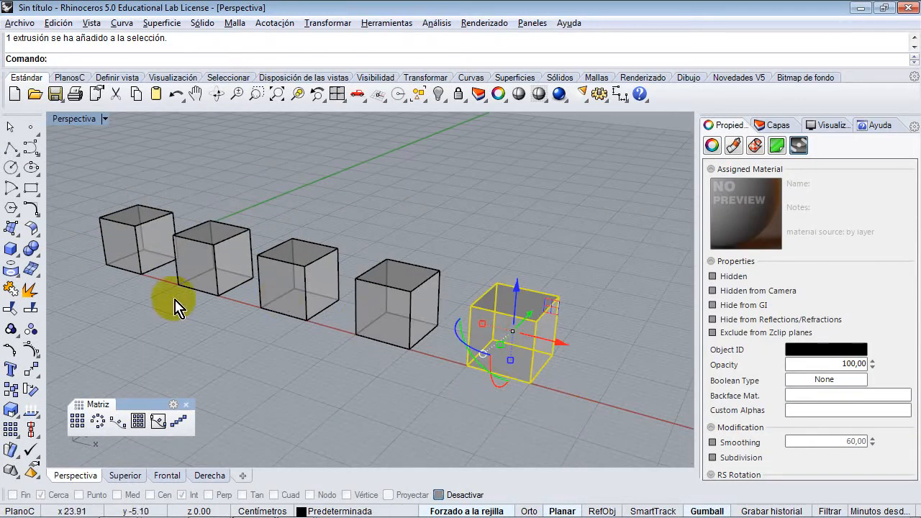
left_click(156, 230)
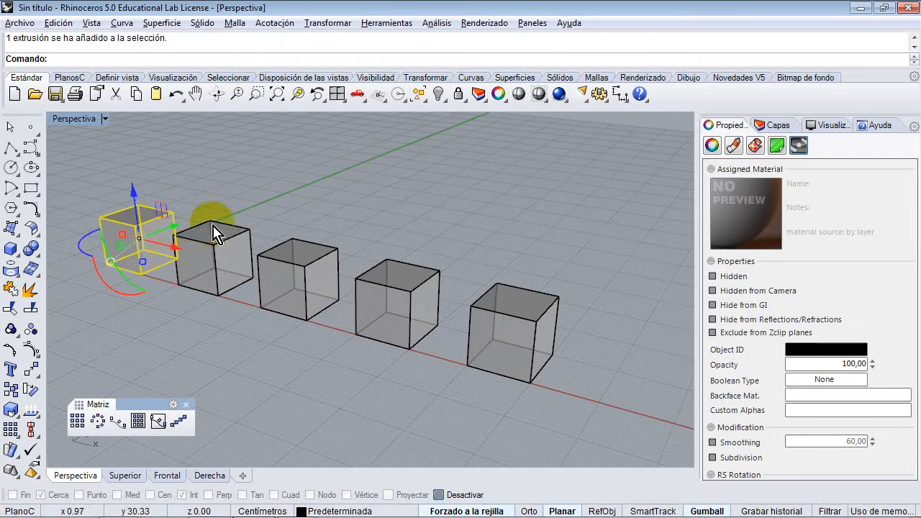
right_click_drag(202, 232, 267, 264, "shift")
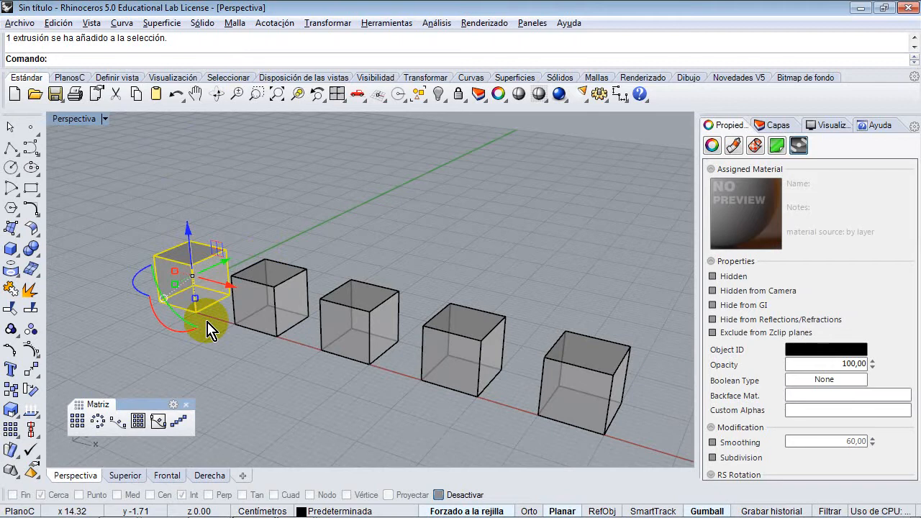
key("ctrl+z")
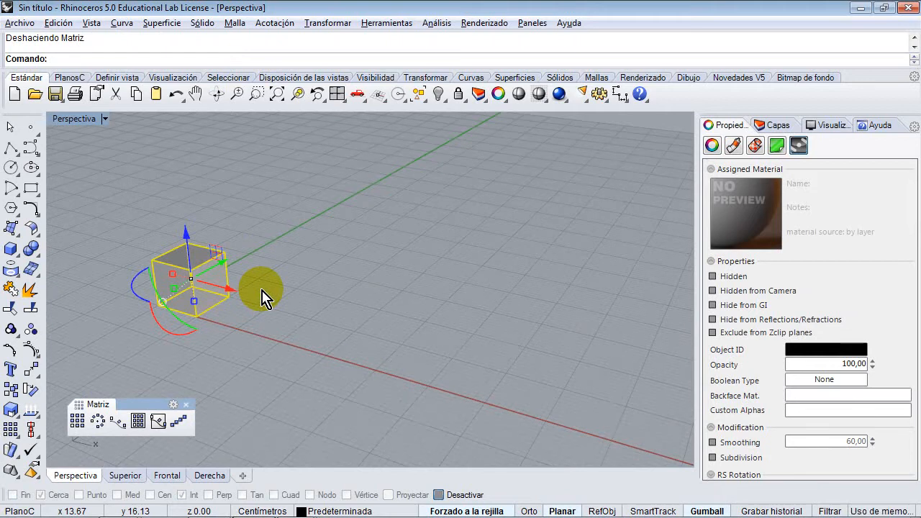
Step: Start a rectangular array of the box with 5 items in X, 5 in Y and 1 in Z, spaced 20 cm in X and Y
key("Return")
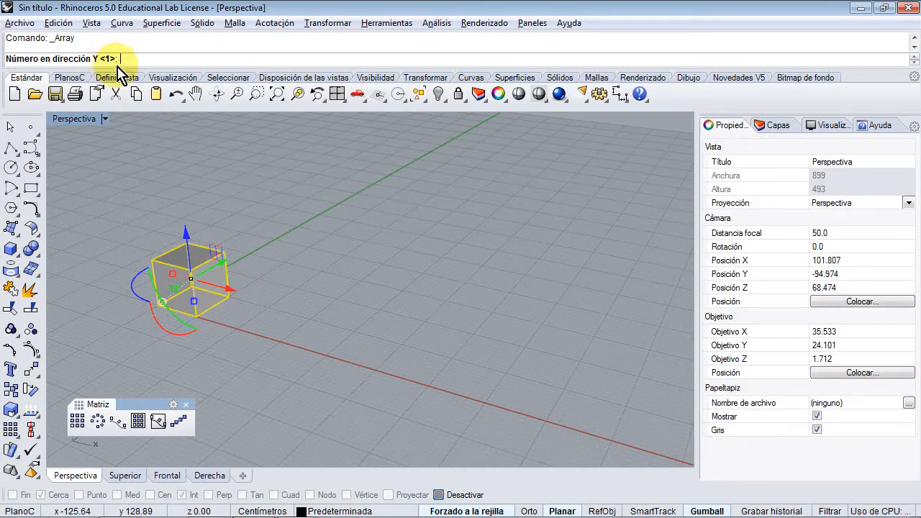
type("5")
key("Return")
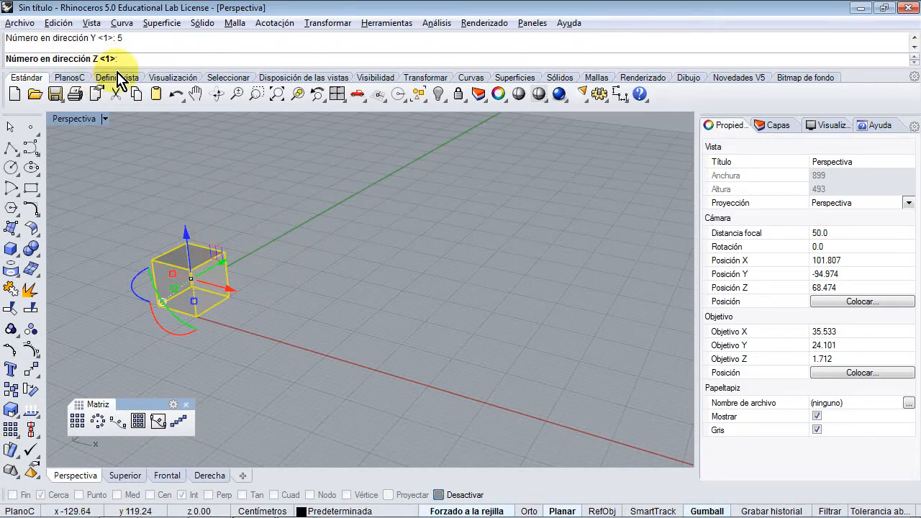
key("Return")
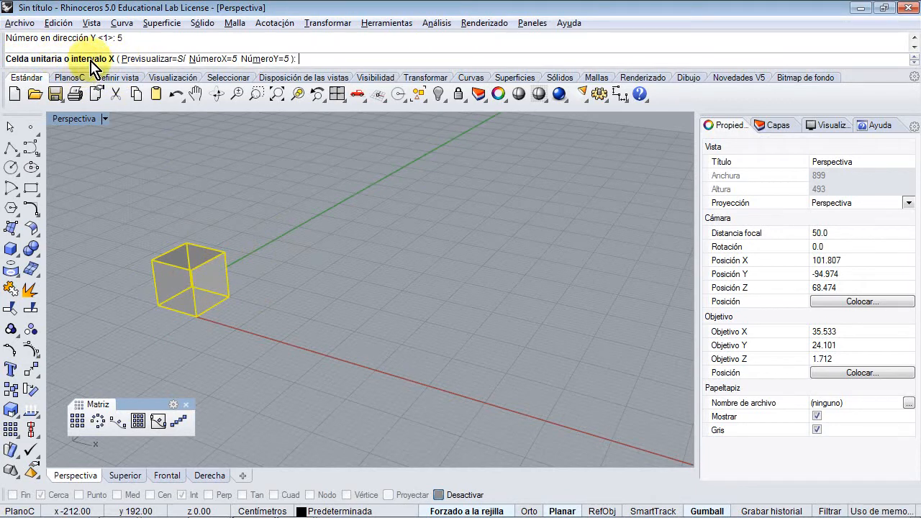
type("20")
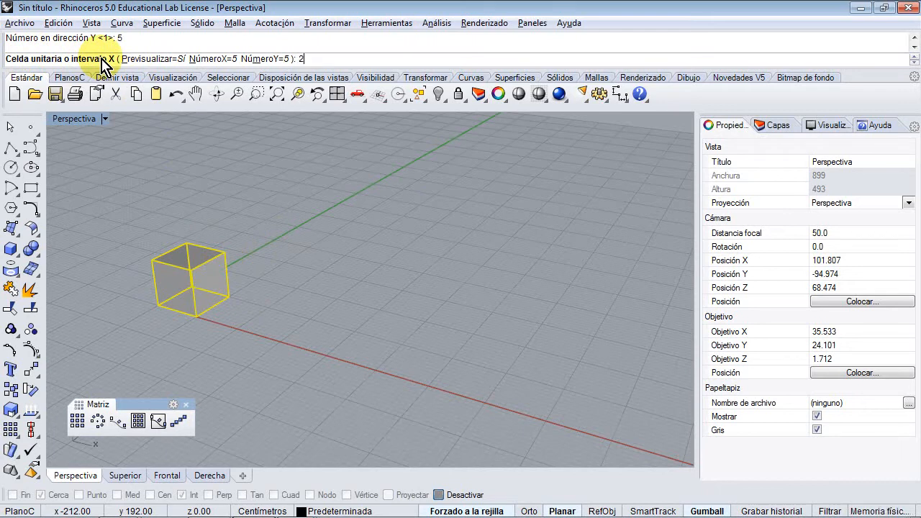
key("Return")
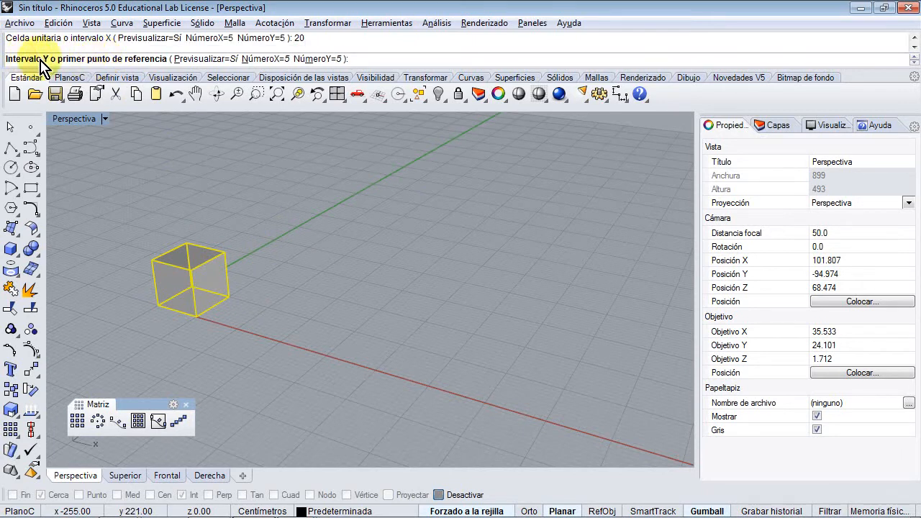
type("20")
key("Return")
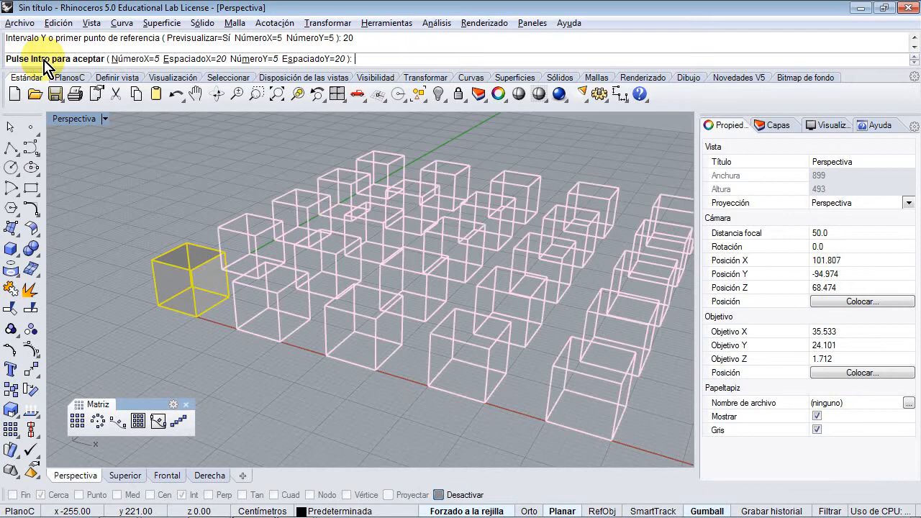
Step: Check the X–Y array preview from several angles, accept it, and undo the array
right_click_drag(123, 148, 273, 399)
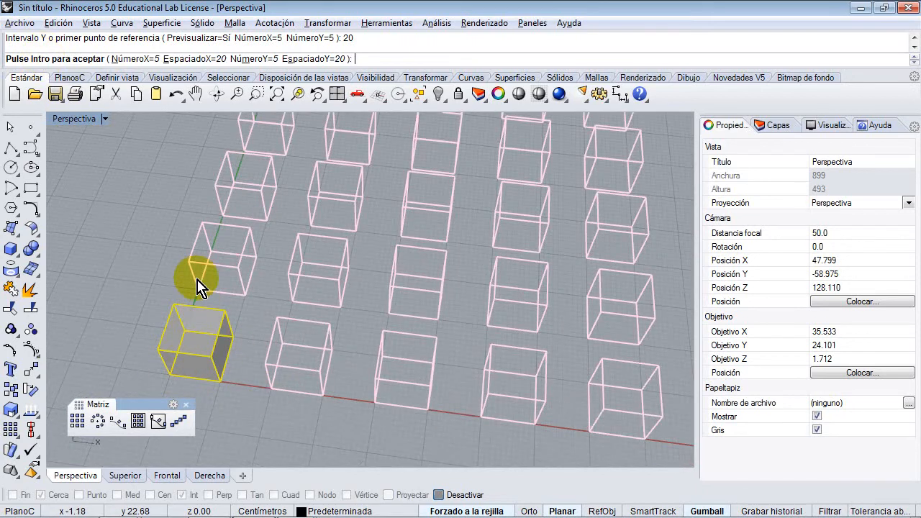
right_click_drag(326, 346, 330, 274)
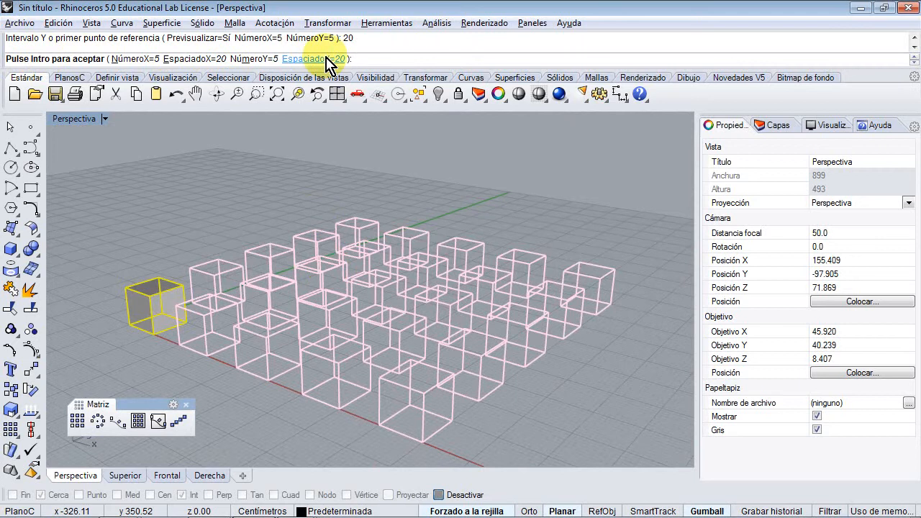
right_click_drag(348, 202, 351, 234)
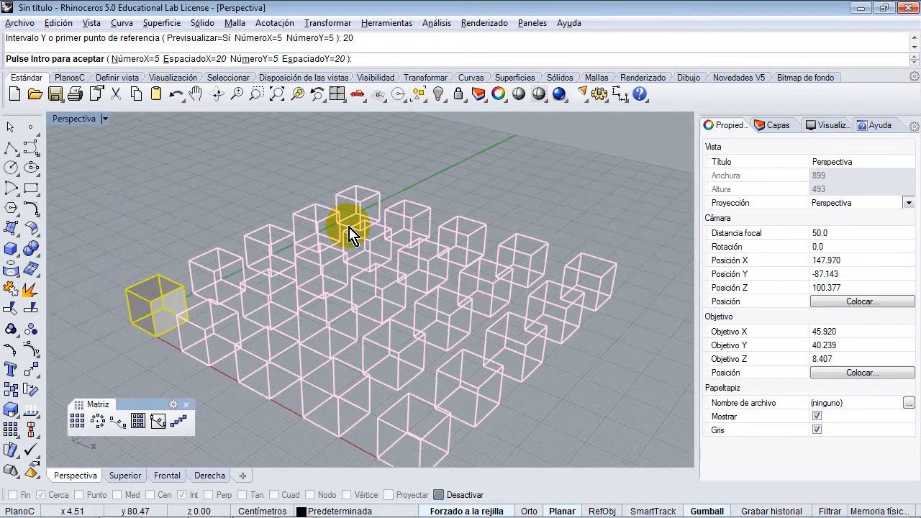
right_click(349, 234)
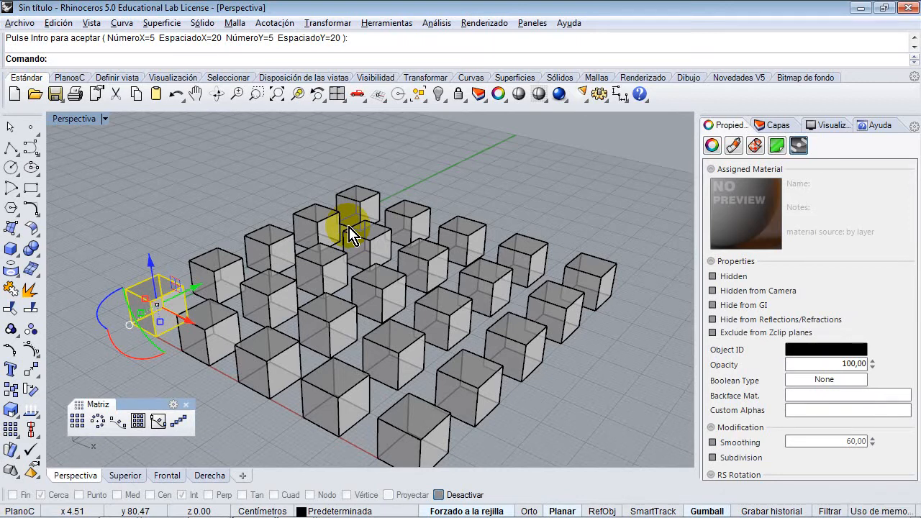
key("ctrl+z")
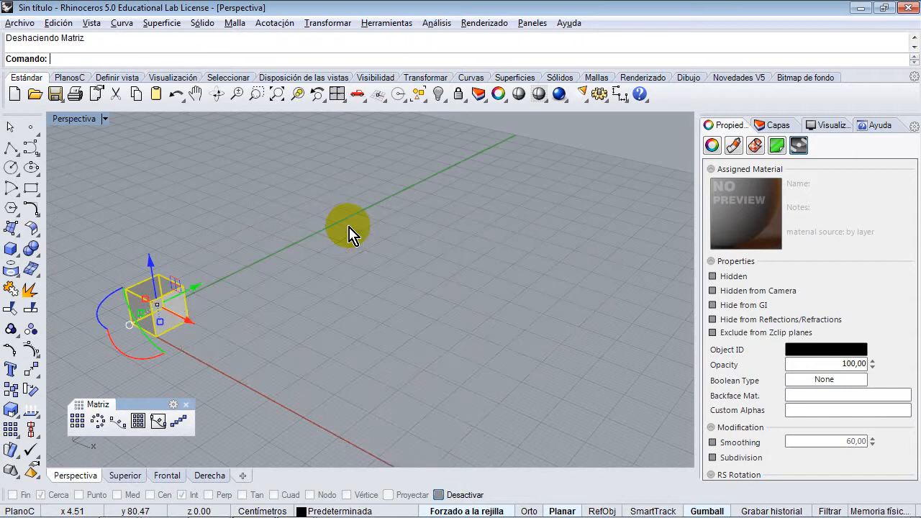
Step: Start a rectangular array of the box with 5 items in each of X, Y and Z
key("Return")
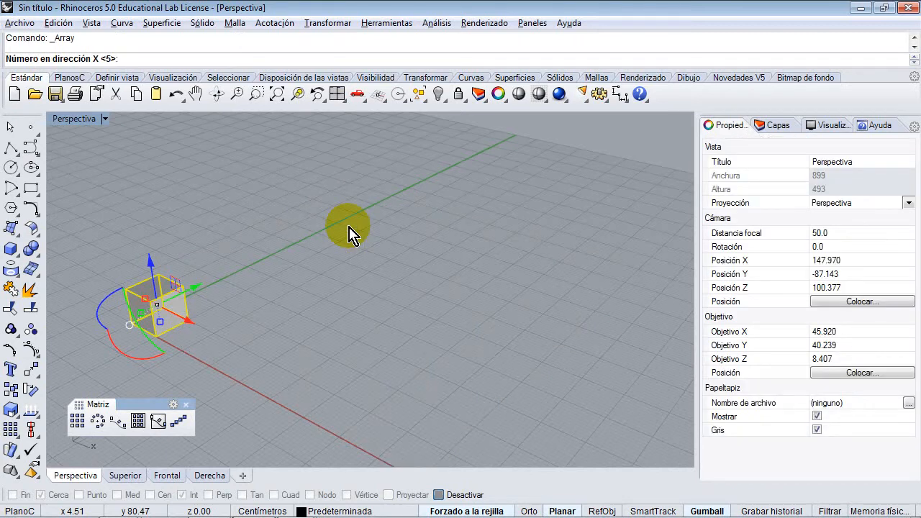
key("Return")
key("Return")
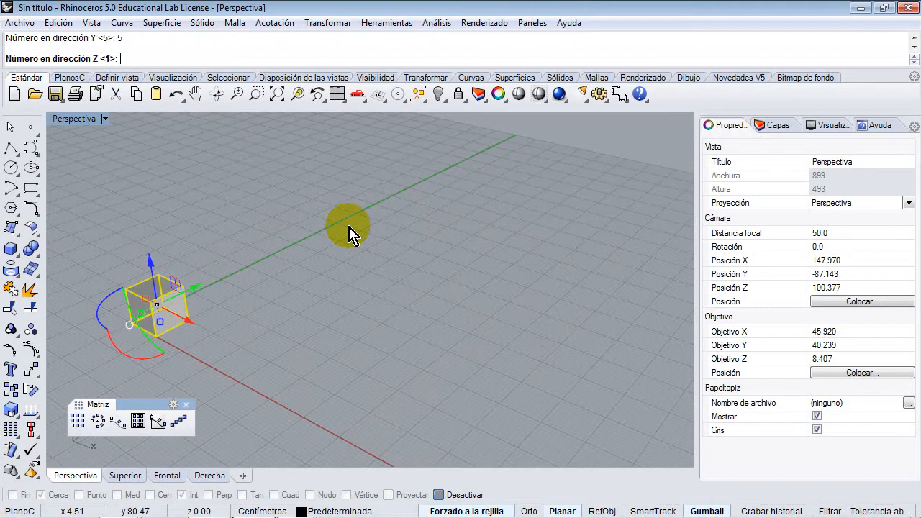
type("5")
key("Return")
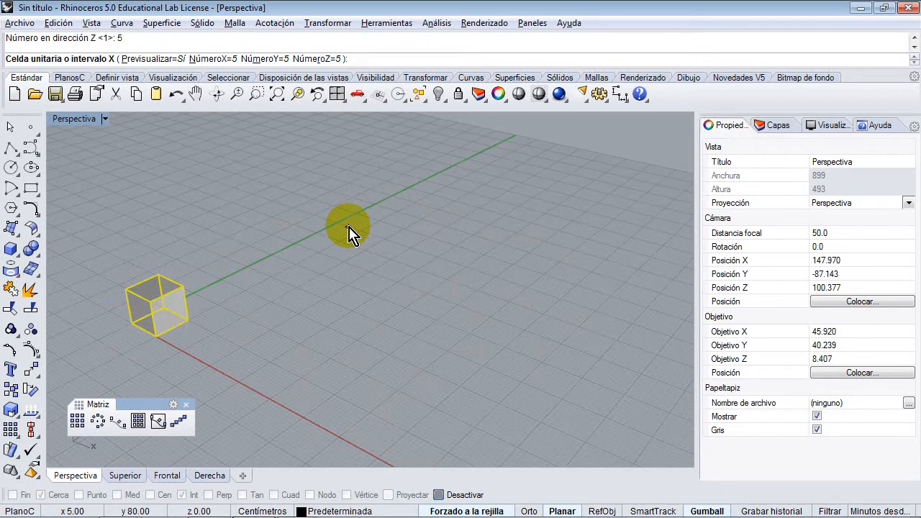
Step: Set the array spacing to 20 cm in X, Y and Z and accept the three-direction array
type("20")
key("Return")
type("20")
key("Return")
type("20")
key("Return")
right_click_drag(349, 229, 372, 308)
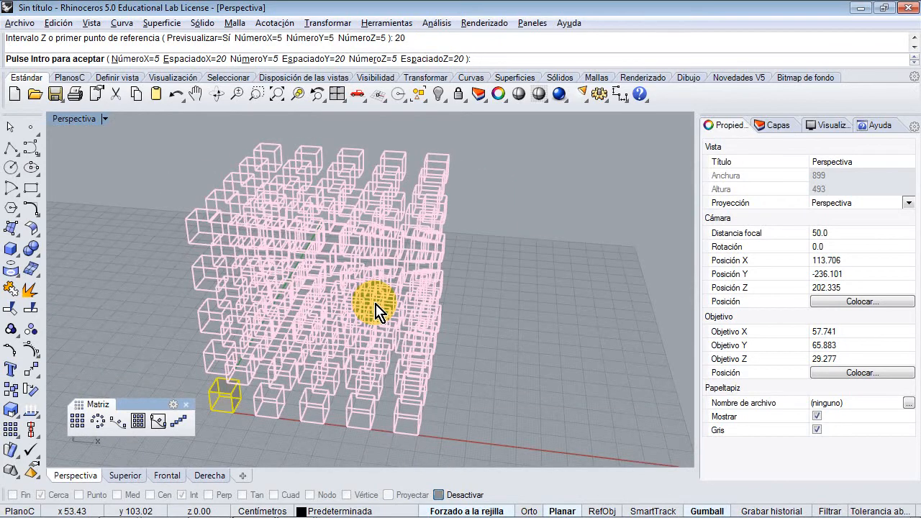
right_click(374, 309)
Step: Inspect the three-direction array from different angles, undo it, and delete the original box
right_click_drag(352, 296, 438, 284)
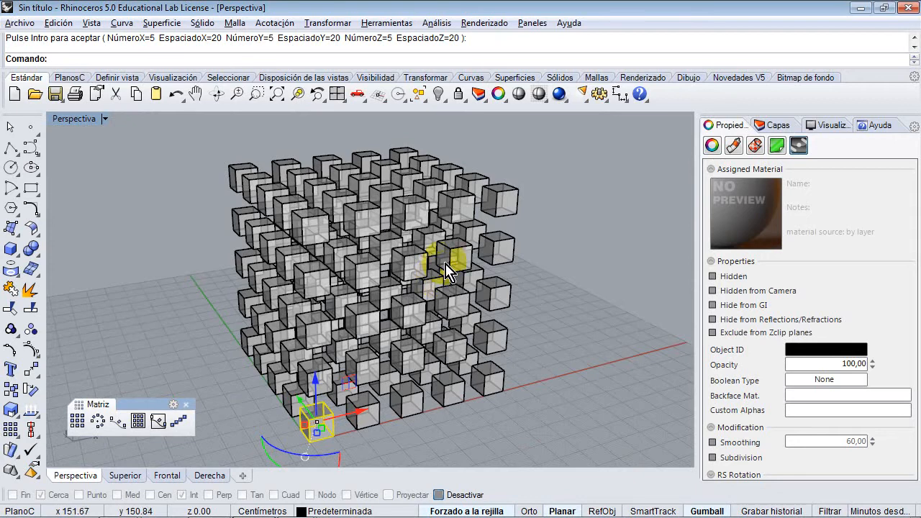
right_click_drag(462, 310, 358, 308)
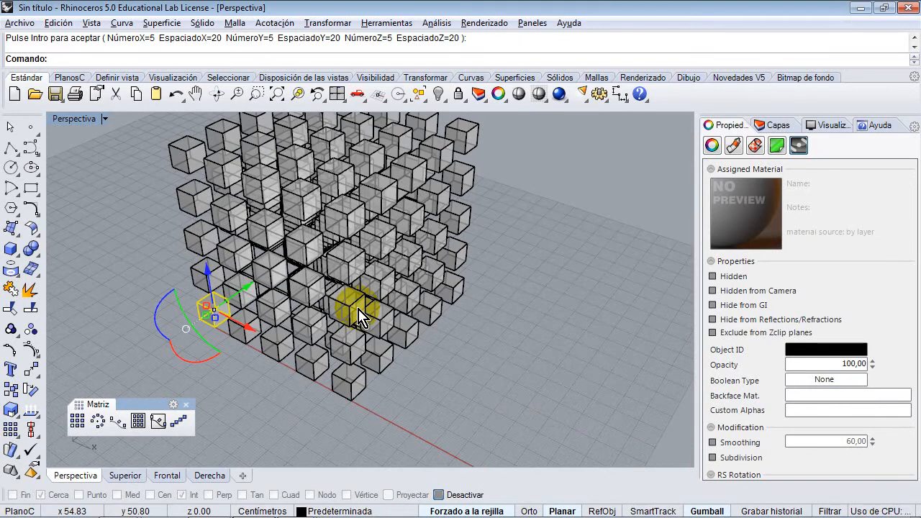
key("ctrl+z")
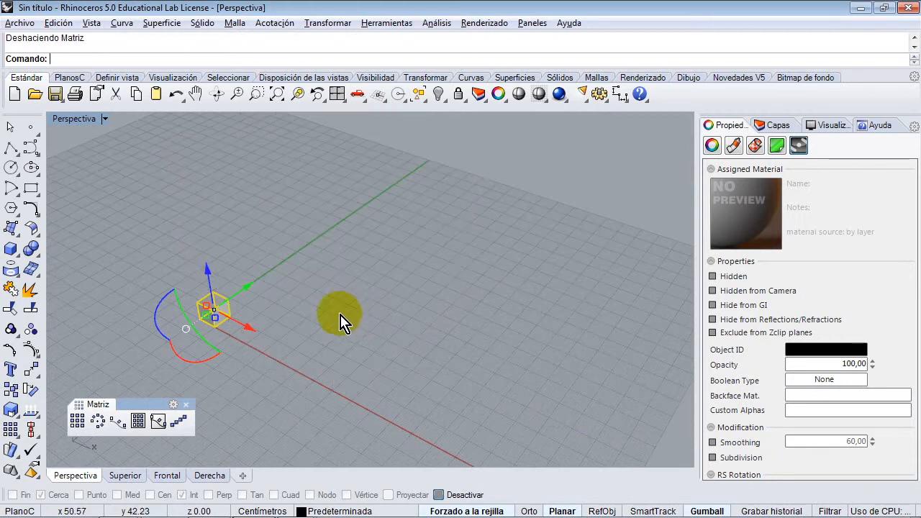
left_click(193, 339)
key("Delete")
Step: Draw a flat box from the origin, about 10 by 10 cm and 2 cm high, and select it
scroll(193, 345, "up", 5)
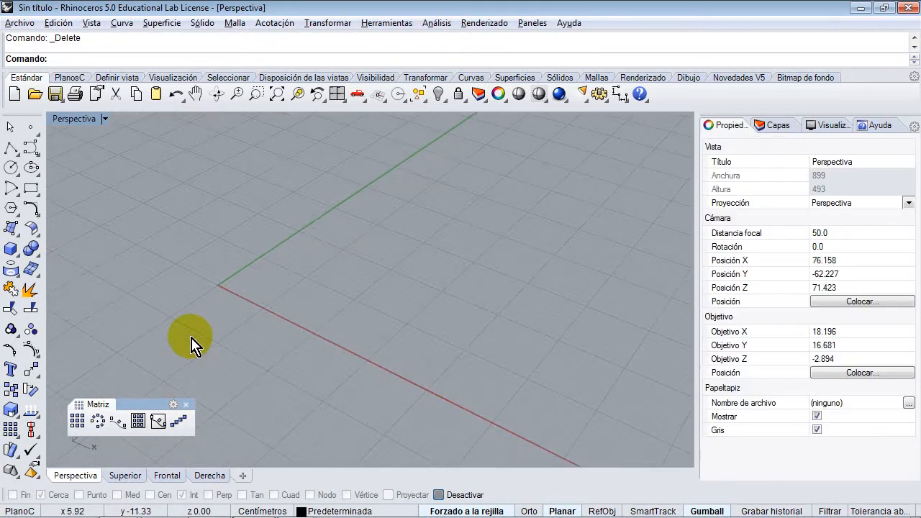
scroll(333, 314, "up", 2)
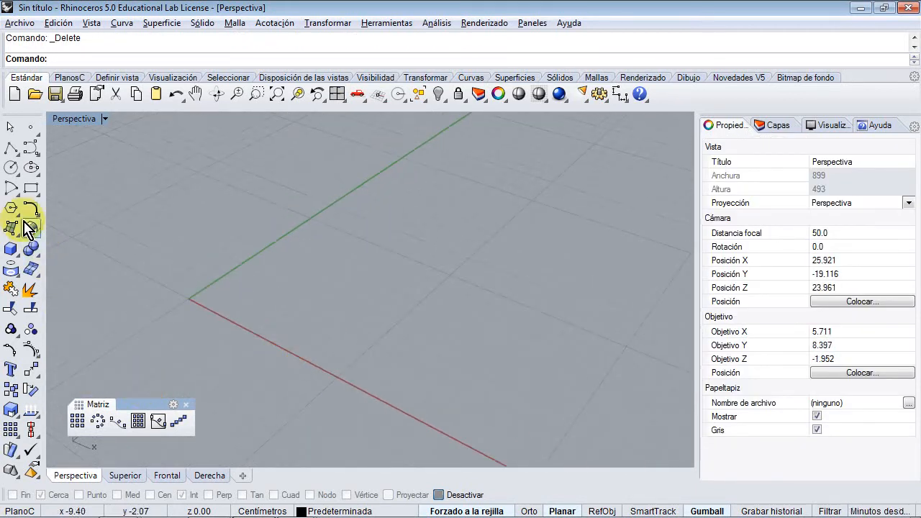
left_click(11, 248)
left_click(189, 298)
left_click(449, 274)
left_click(441, 256)
mouse_move(440, 291)
right_mouse_down()
mouse_move(425, 236)
mouse_move(425, 283)
right_mouse_up()
left_click(425, 277)
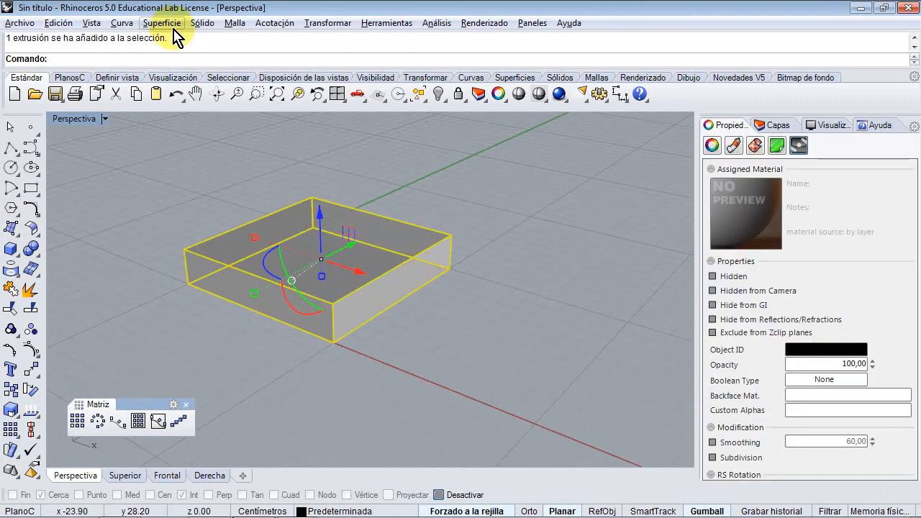
Step: Fillet all edges of the flat box with a 0.5 cm radius
left_click(202, 22)
mouse_move(301, 355)
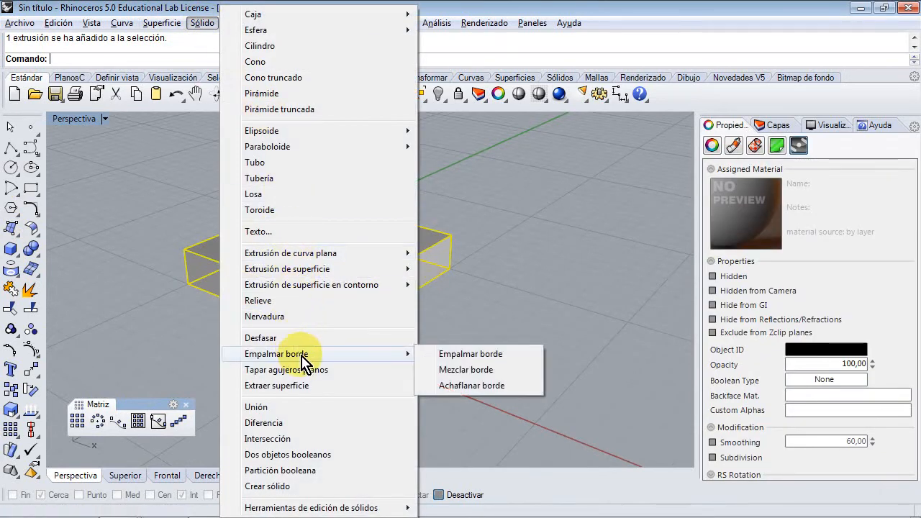
left_click(442, 353)
left_click(255, 38)
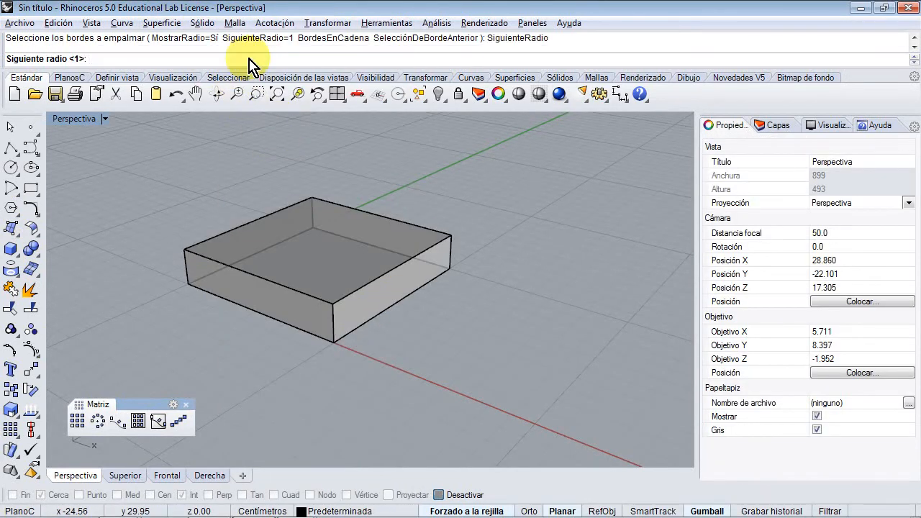
type("0.5")
key("Return")
left_click_drag(115, 208, 568, 408)
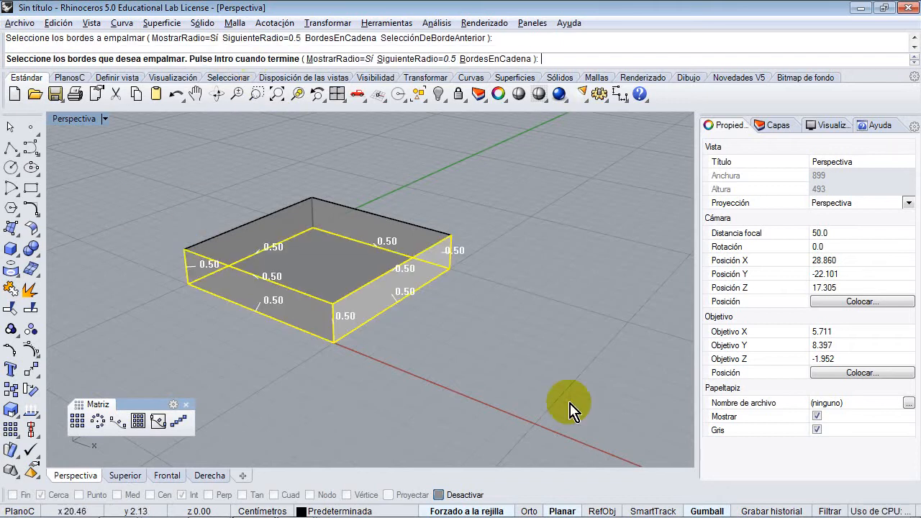
left_click_drag(496, 196, 148, 409)
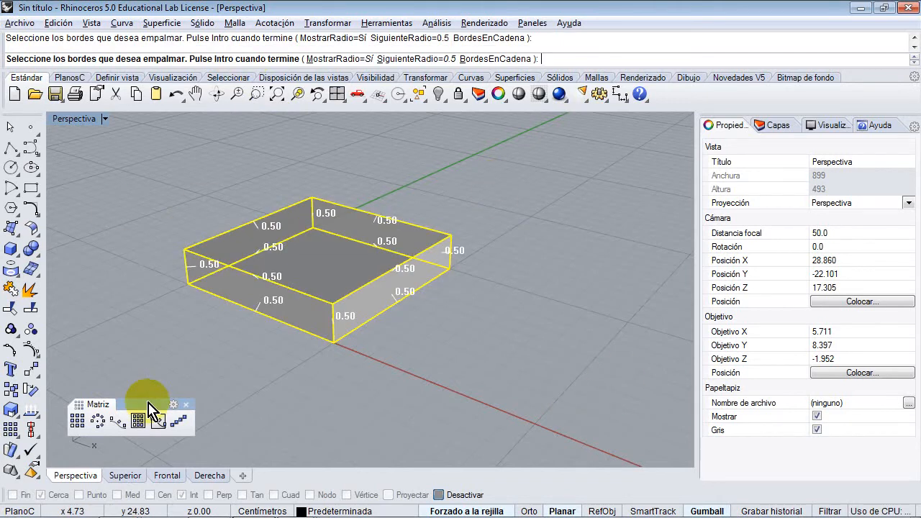
key("Return")
Step: Copy the rounded box and move the copy 10 cm along X so it sits beside the original
left_click(389, 291)
right_click_drag(389, 290, 302, 306)
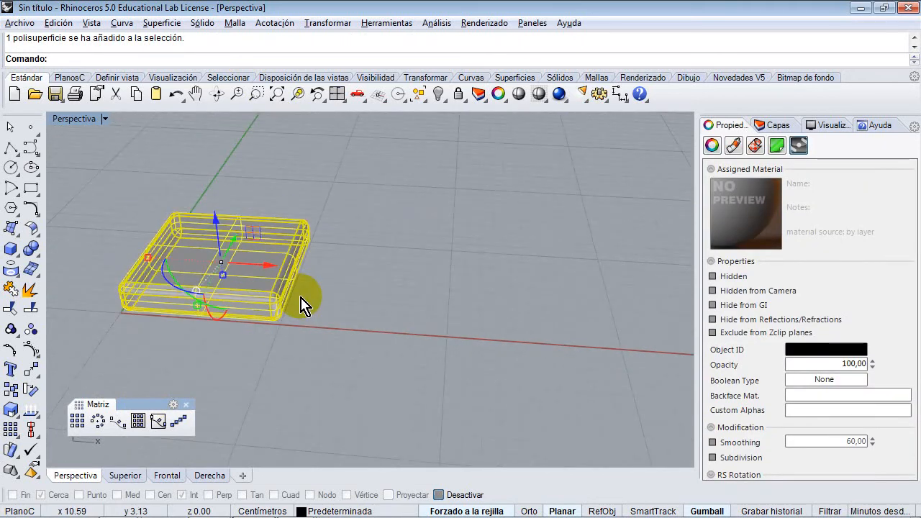
key("ctrl+v")
left_click_drag(263, 267, 423, 290)
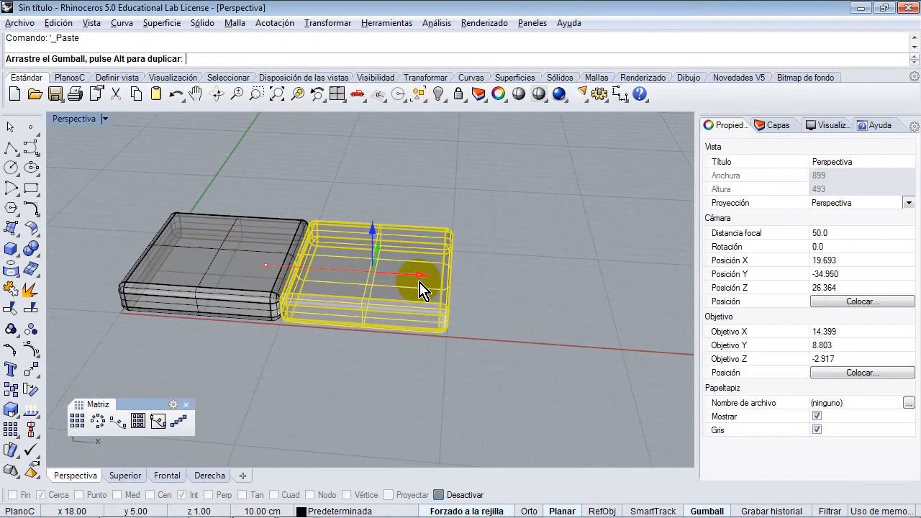
right_click_drag(312, 308, 489, 246)
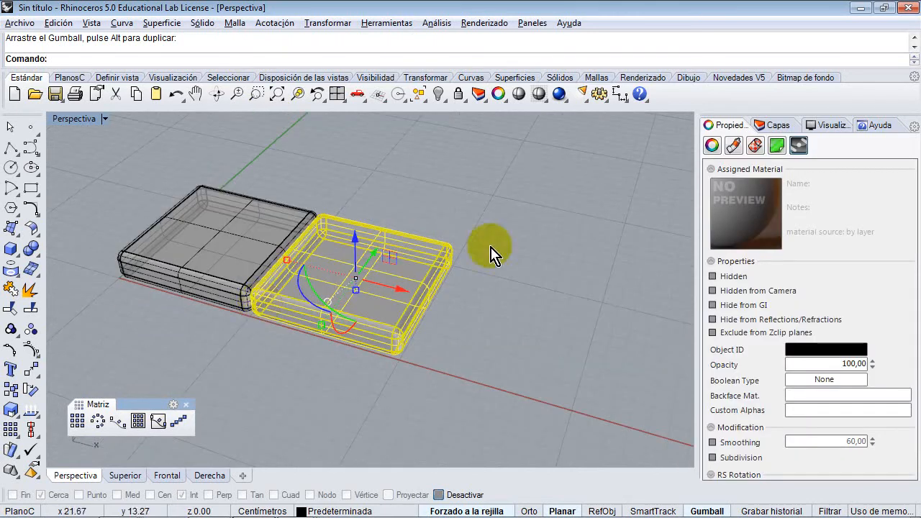
Step: Set the Perspective viewport to rendered display and open the material assignment options of the original rounded box
left_click(106, 118)
left_click(108, 99)
left_click(220, 256)
left_click(733, 145)
left_click(813, 178)
left_click(812, 193)
Step: Set the copied box's material assignment to Objeto, keeping Material predeterminado
left_click(438, 255)
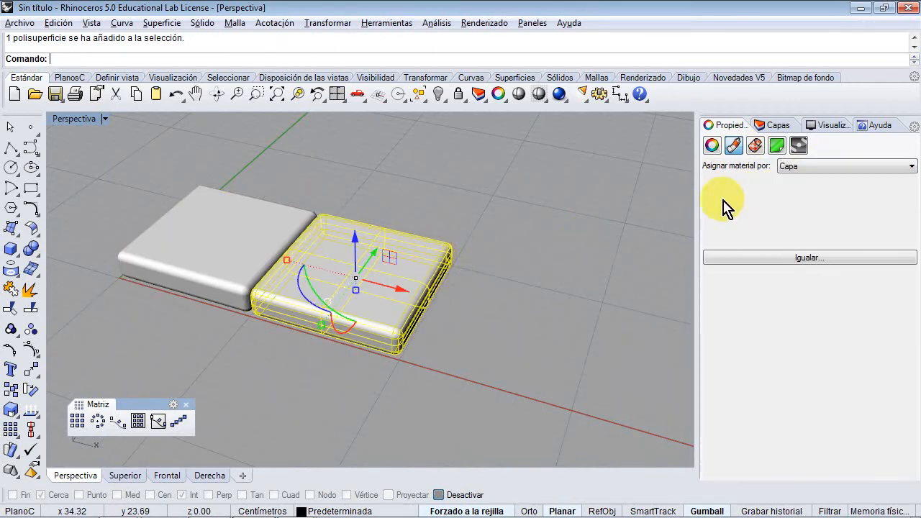
left_click(797, 166)
left_click(799, 197)
left_click(787, 203)
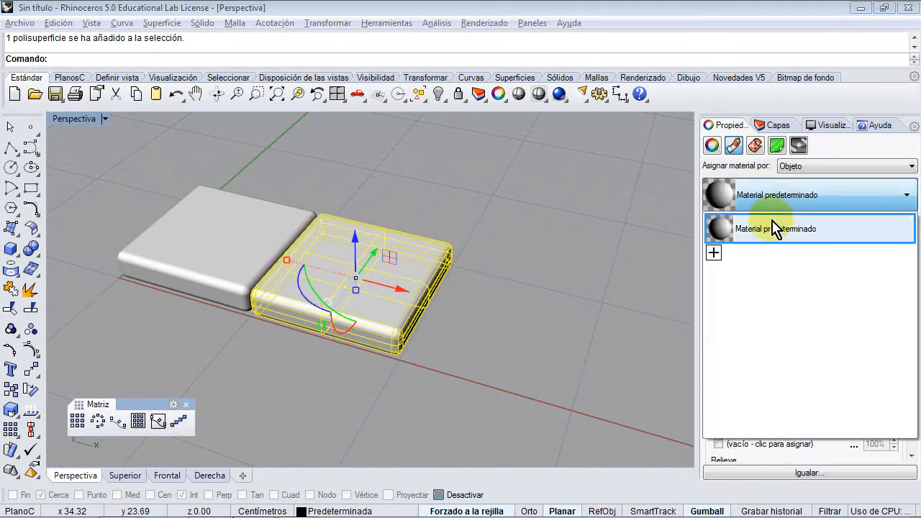
left_click(678, 345)
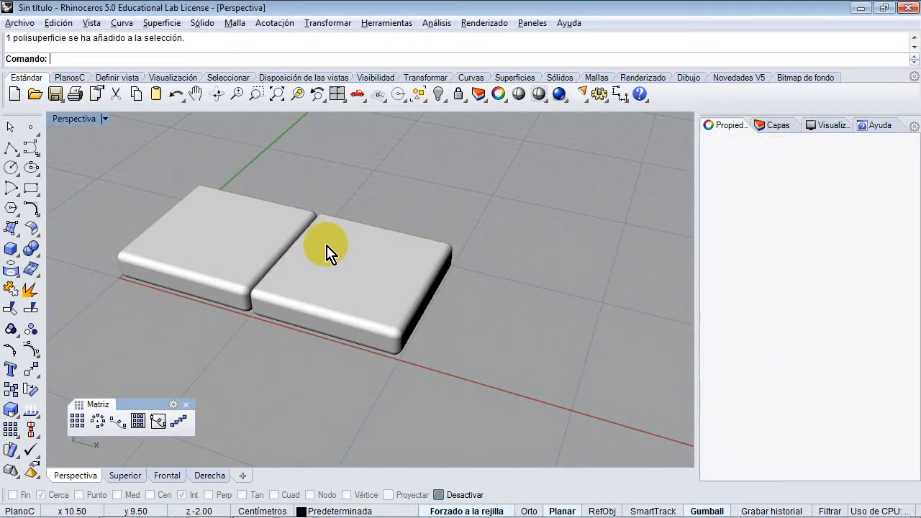
Step: Change the copied box's material color to a near-black shade and deselect the box
left_click(327, 252)
left_click(786, 301)
left_click(545, 334)
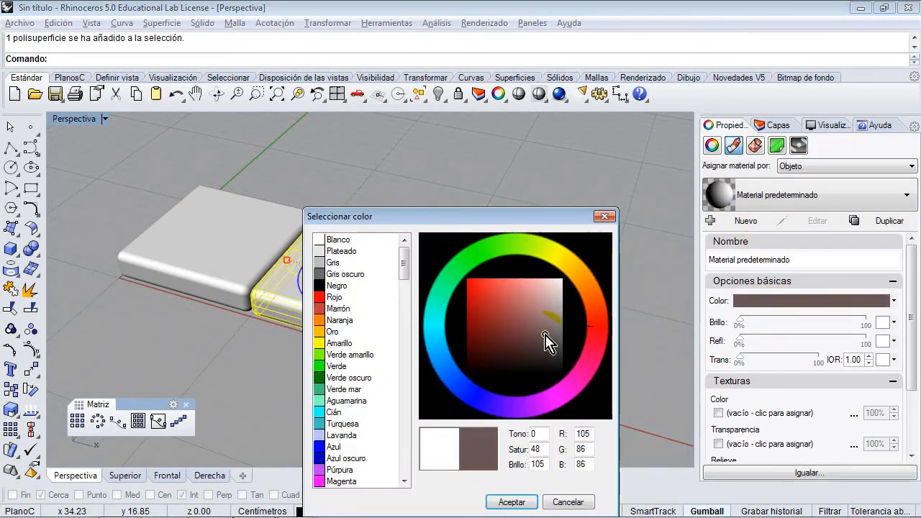
left_click_drag(545, 334, 561, 354)
left_click(512, 502)
left_click(499, 246)
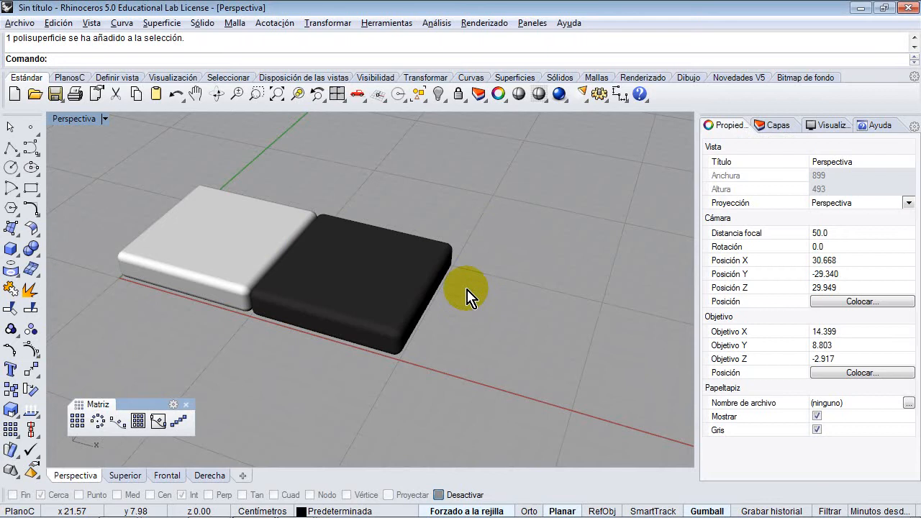
right_click_drag(402, 271, 323, 319, "shift")
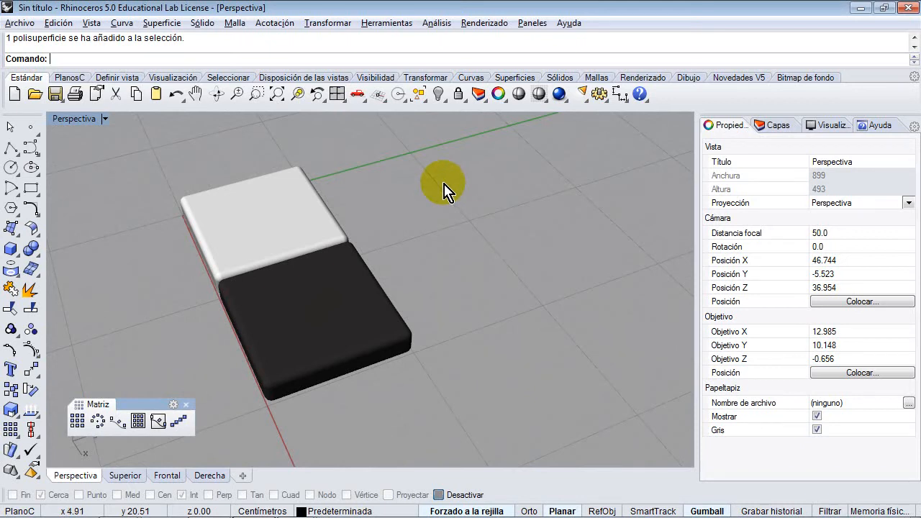
right_click_drag(453, 230, 497, 195)
scroll(369, 251, "down", 4)
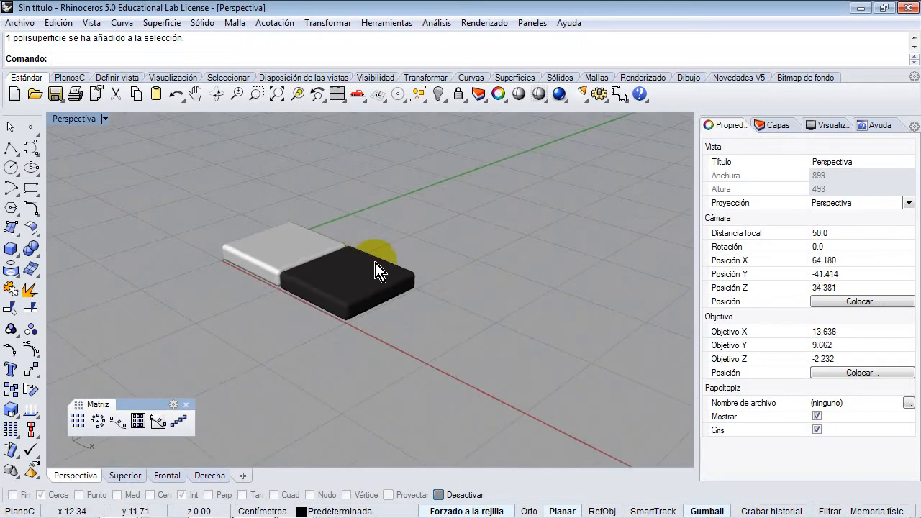
Step: Duplicate the light and black tile pair and shift the copy one tile width along both X and Y to form a checker pattern
right_click_drag(378, 272, 279, 216)
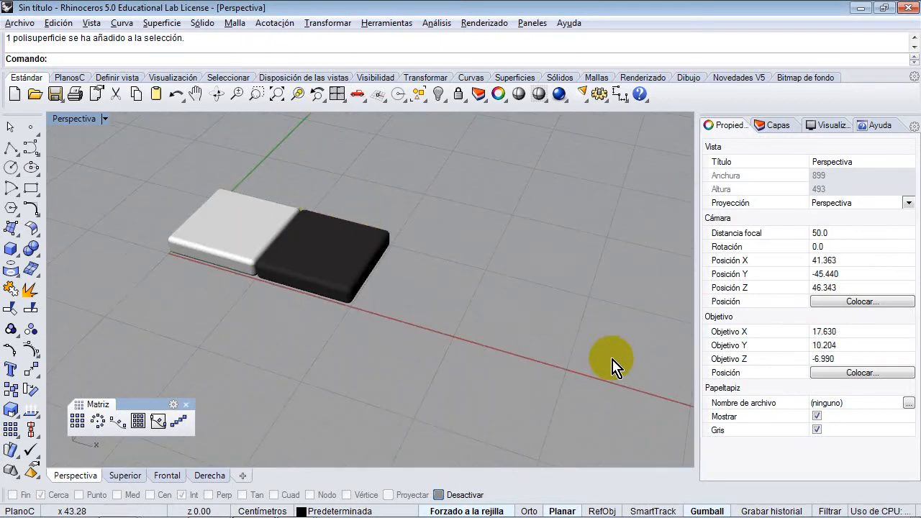
right_click_drag(612, 367, 341, 339)
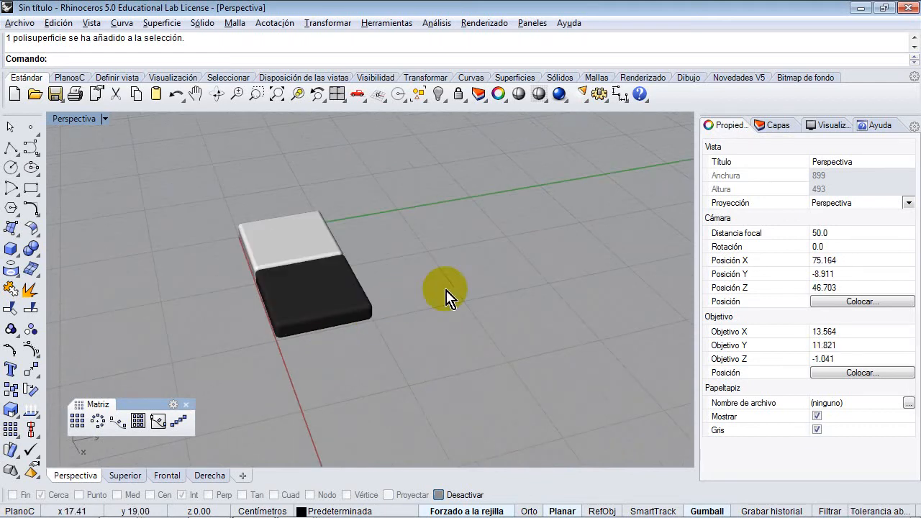
left_click(314, 236)
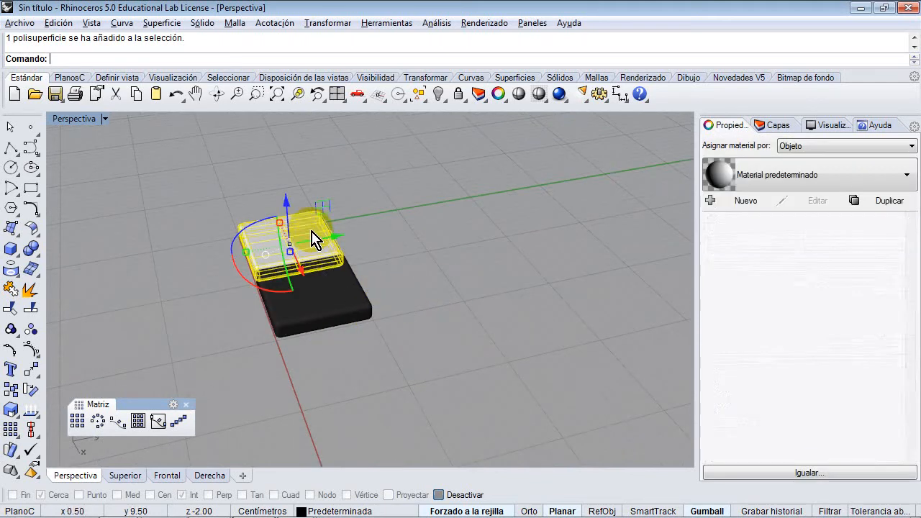
key("ctrl+c")
key("ctrl+v")
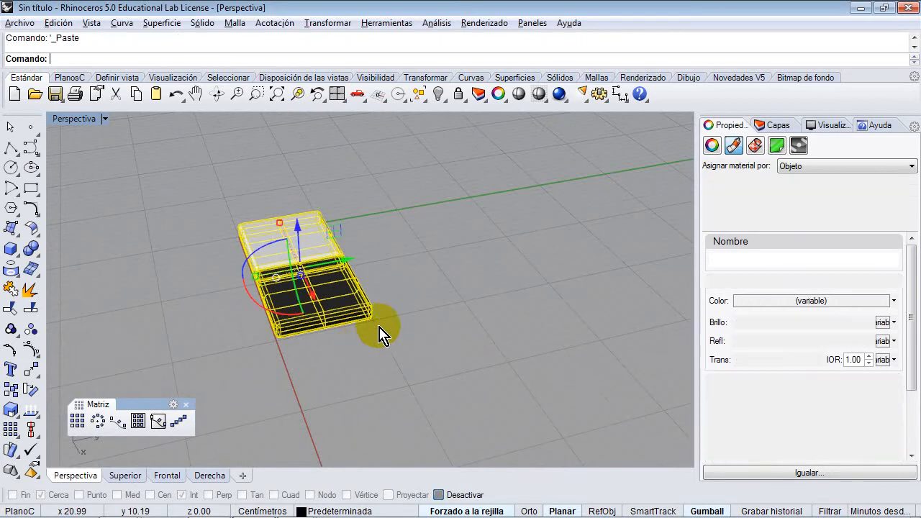
right_click_drag(382, 329, 355, 324)
left_click_drag(356, 324, 396, 241)
left_click_drag(400, 286, 422, 400)
right_click_drag(422, 401, 452, 317)
left_click(509, 230)
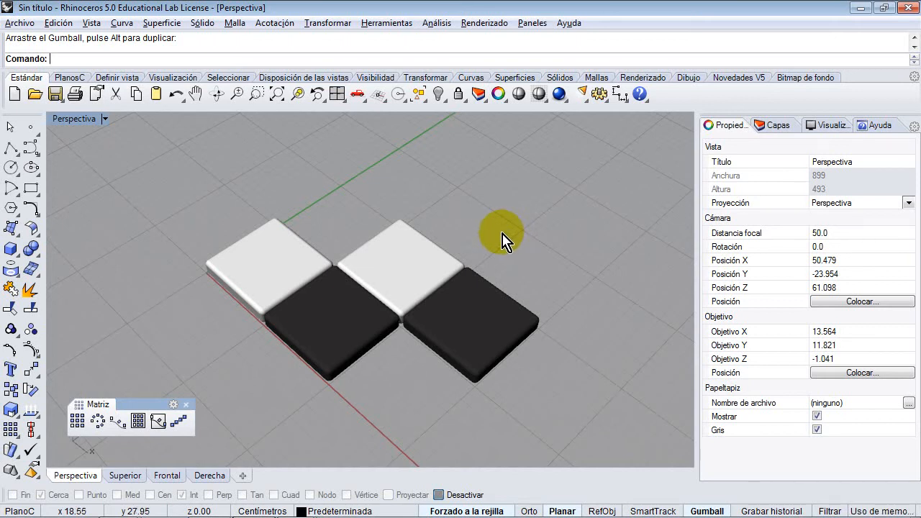
Step: Start a rectangular array of all four tiles with 10 copies in X, 10 in Y and 1 in Z
scroll(465, 261, "down", 5)
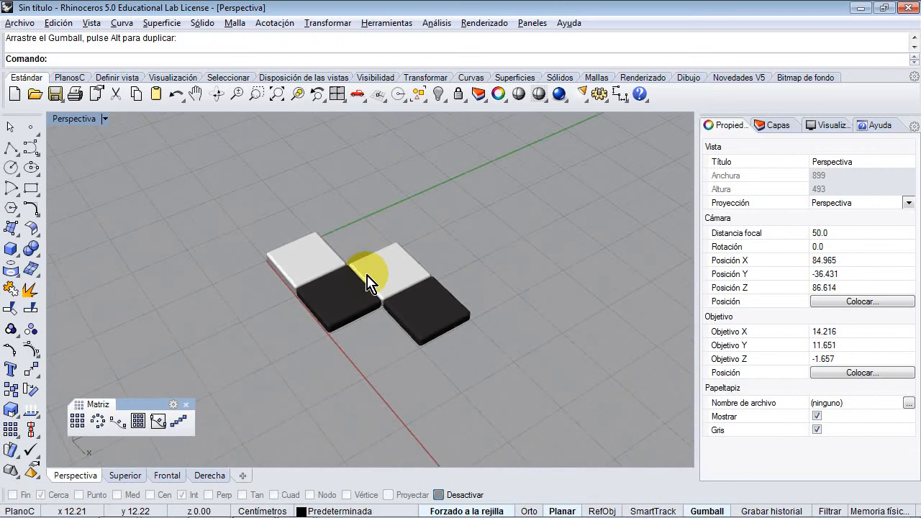
key("ctrl+a")
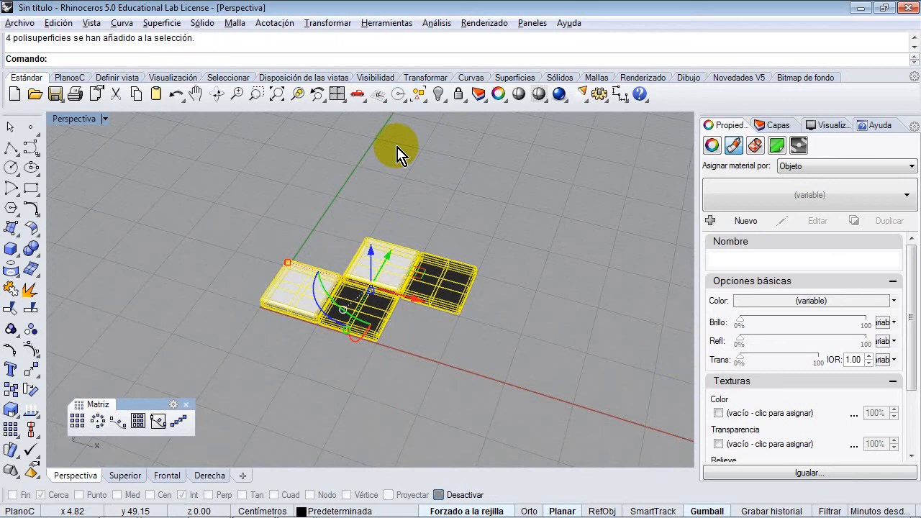
scroll(393, 188, "up", 2)
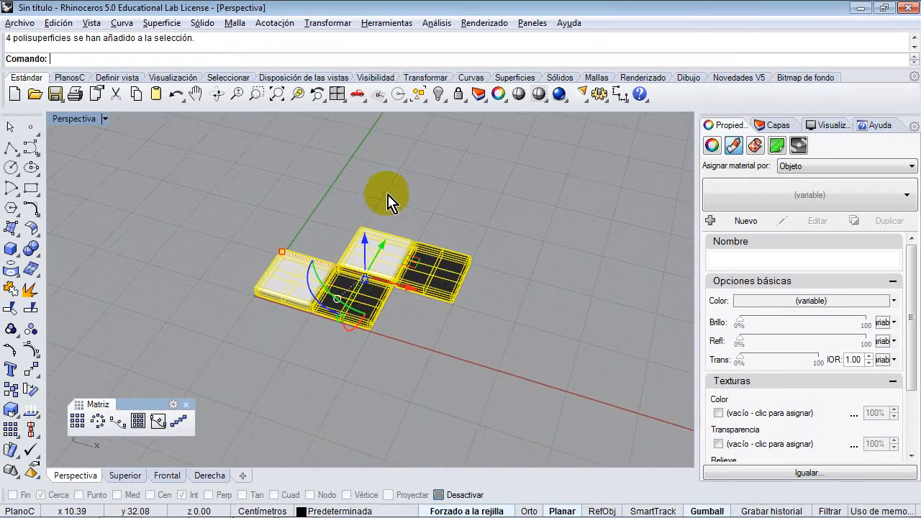
scroll(379, 225, "up", 2)
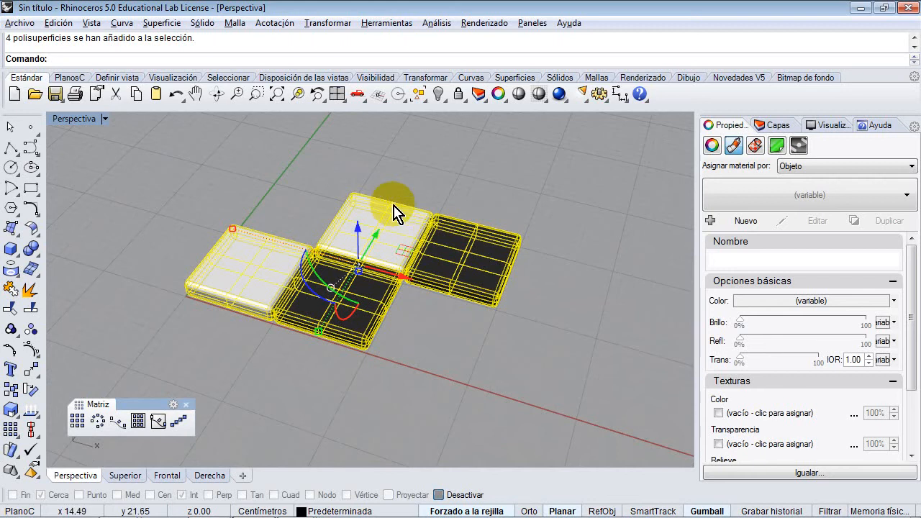
left_click(77, 421)
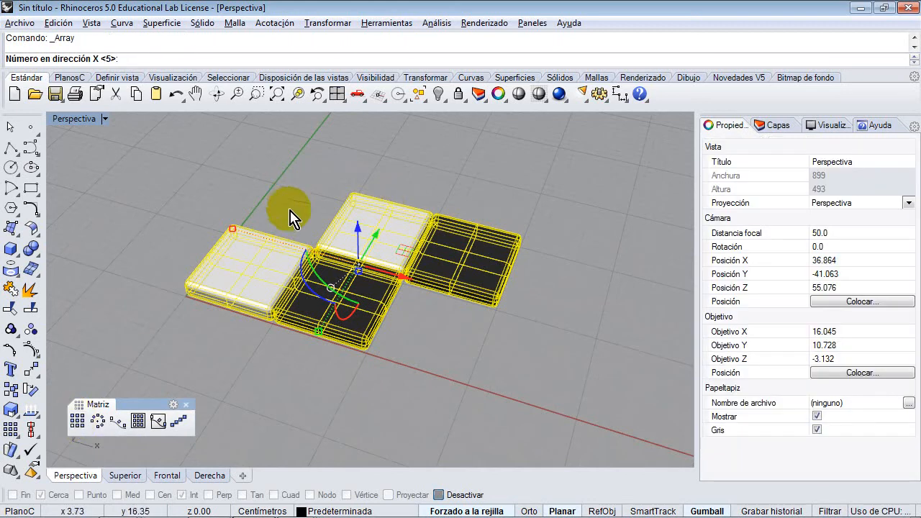
scroll(298, 228, "down", 2)
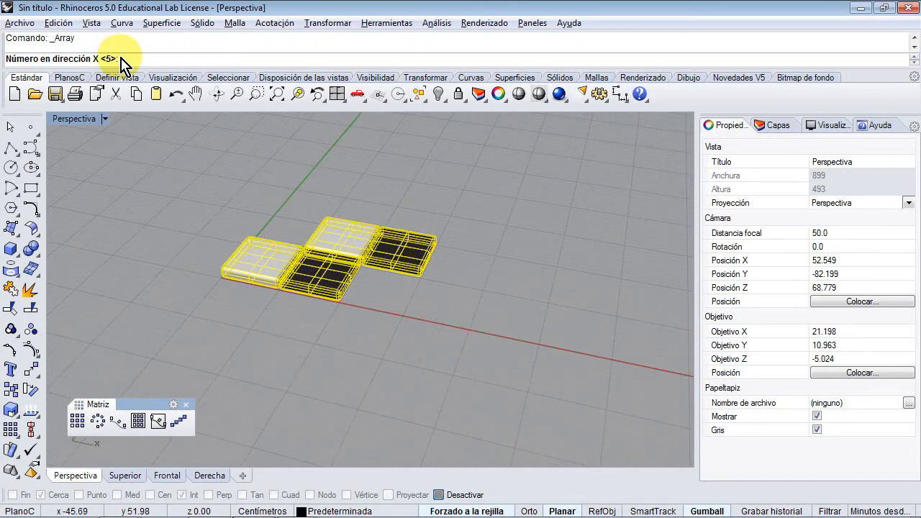
type("10")
key("Return")
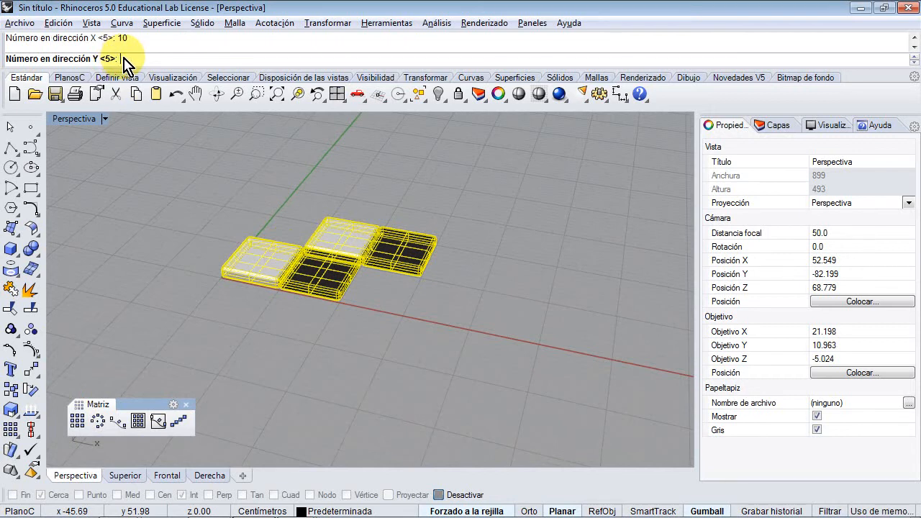
type("10")
key("Return")
type("1")
key("Return")
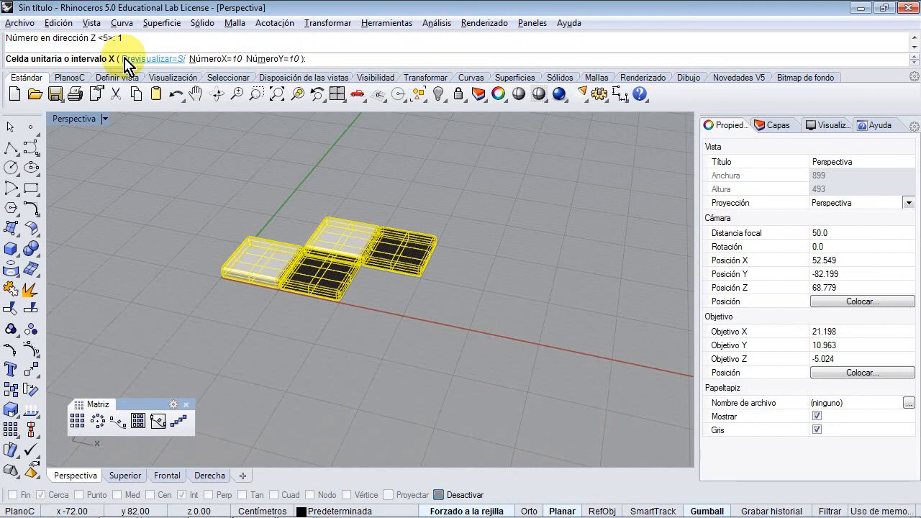
Step: Set the tile array's spacing to 20 cm in X and 20 cm in Y
scroll(252, 245, "up", 6)
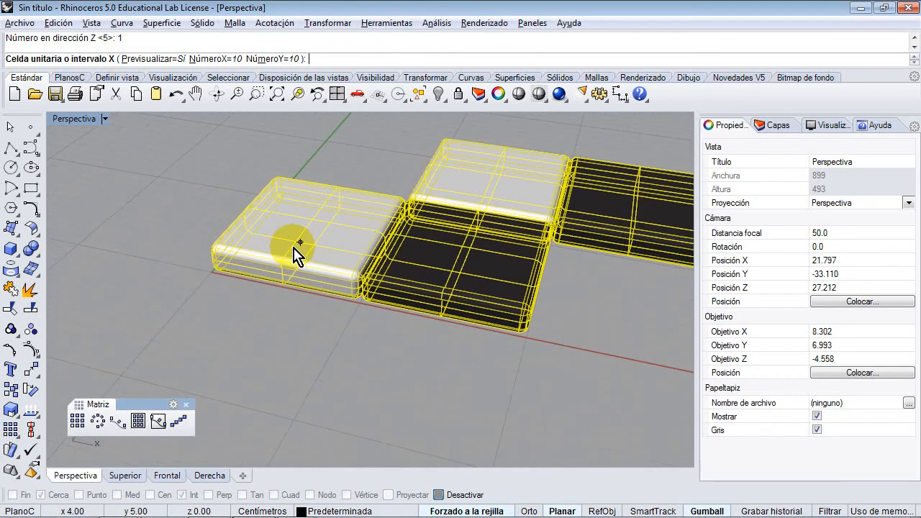
right_click_drag(294, 261, 292, 268, "shift")
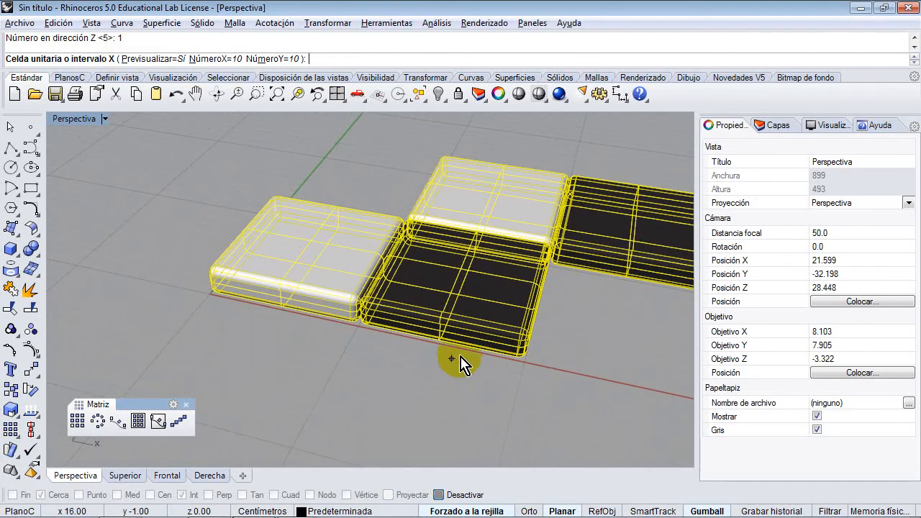
right_click_drag(462, 366, 370, 324)
scroll(369, 325, "down", 2)
type("20")
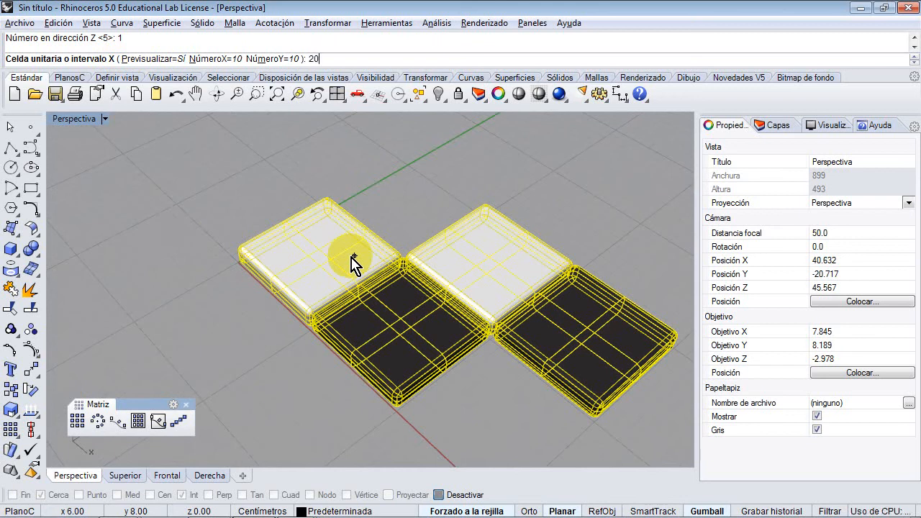
key("Return")
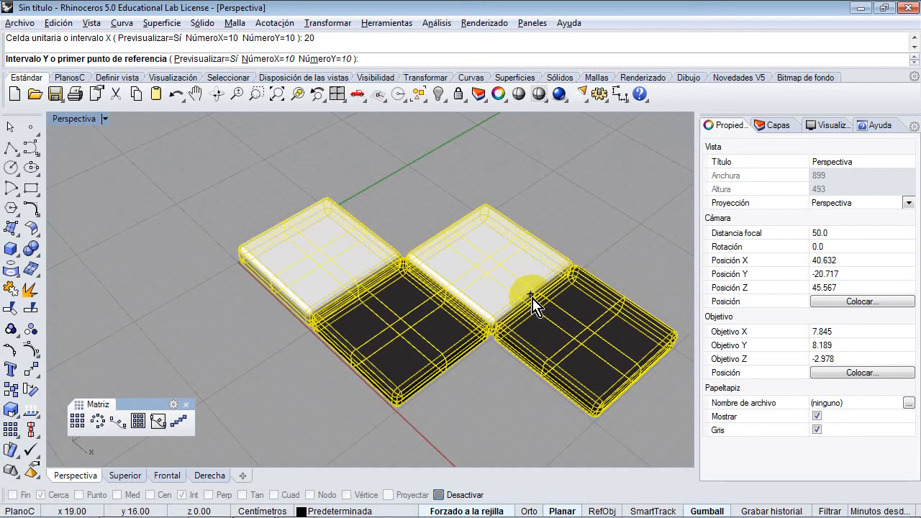
type("20")
key("Return")
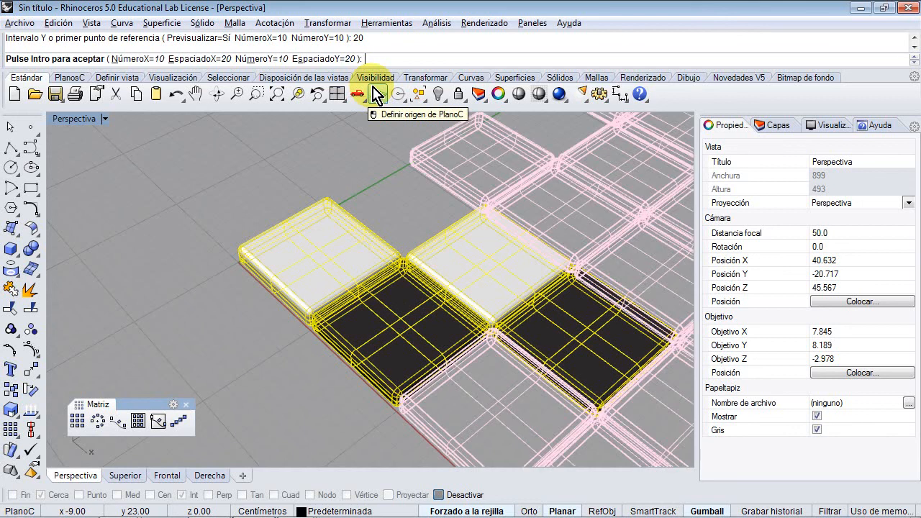
mouse_move(328, 509)
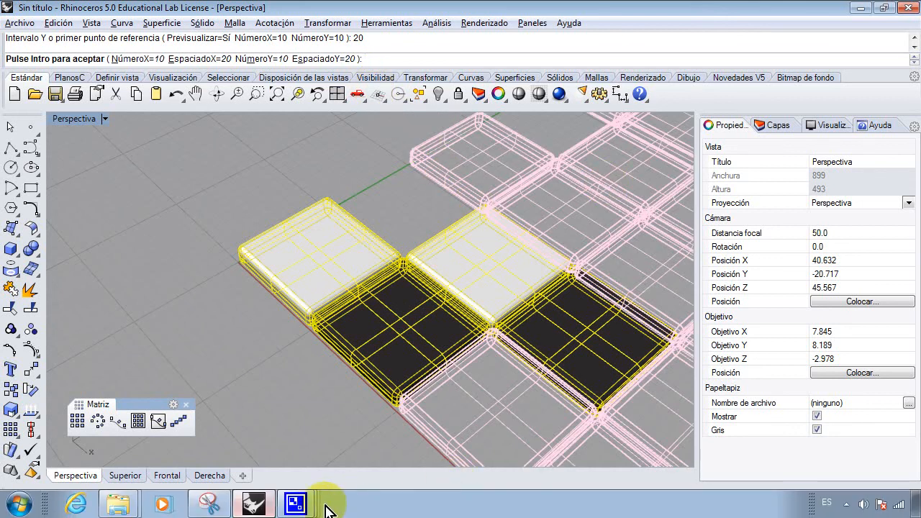